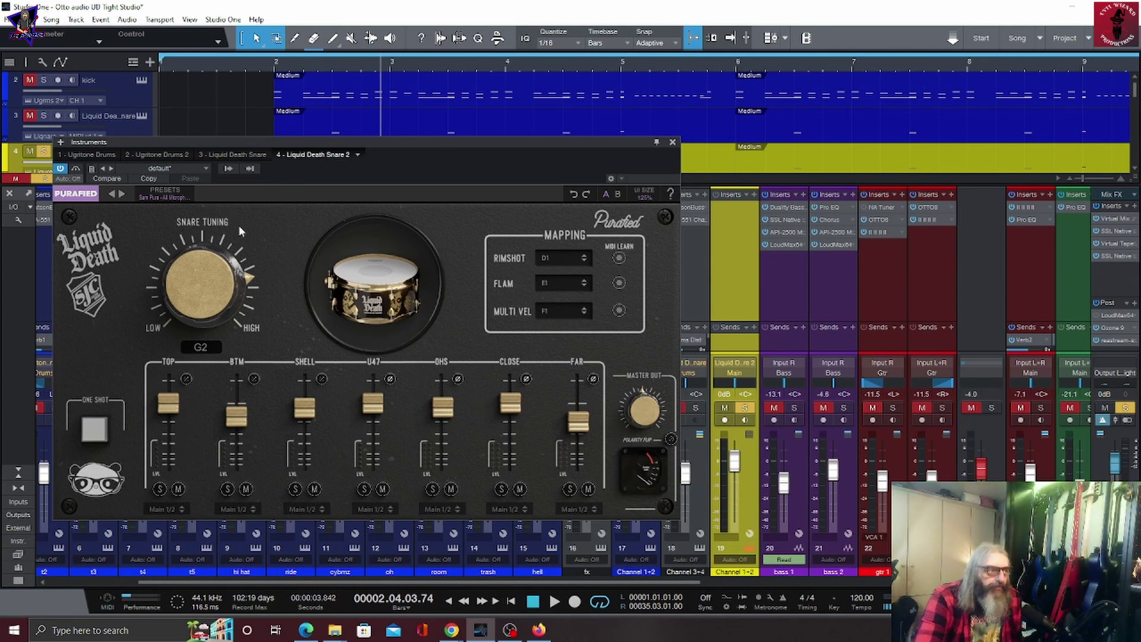
Compare the A and B settings slots of the Liquid Death snare plugin by switching between them
{"action": "mouse_move", "coordinate": [71, 197]}
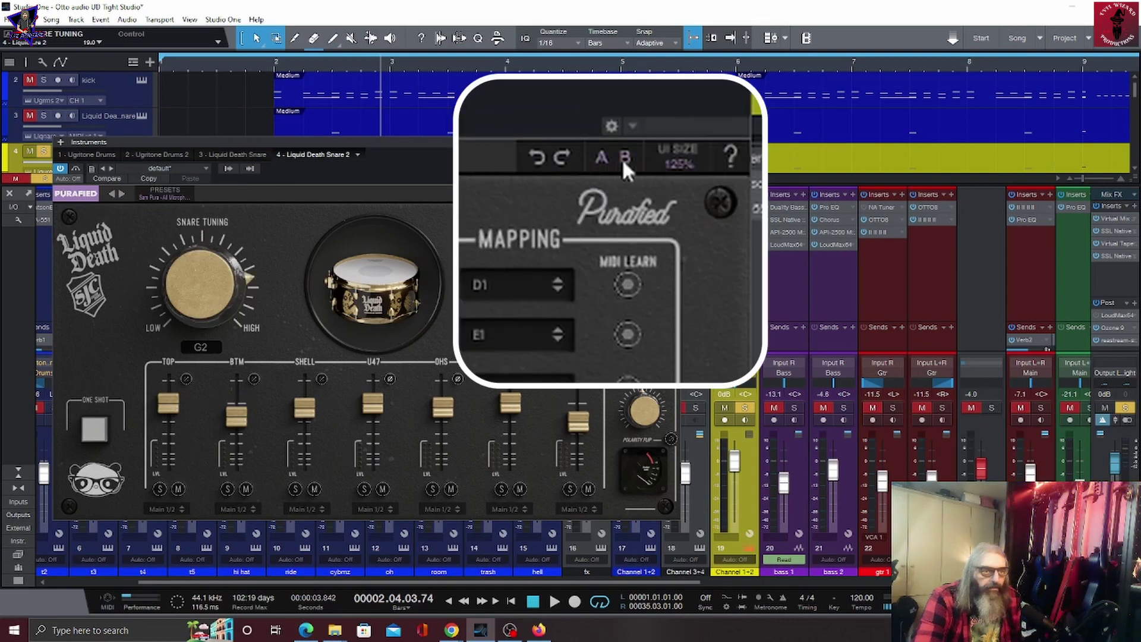
{"action": "left_click", "coordinate": [600, 157]}
{"action": "left_click", "coordinate": [622, 158]}
{"action": "left_click", "coordinate": [602, 154]}
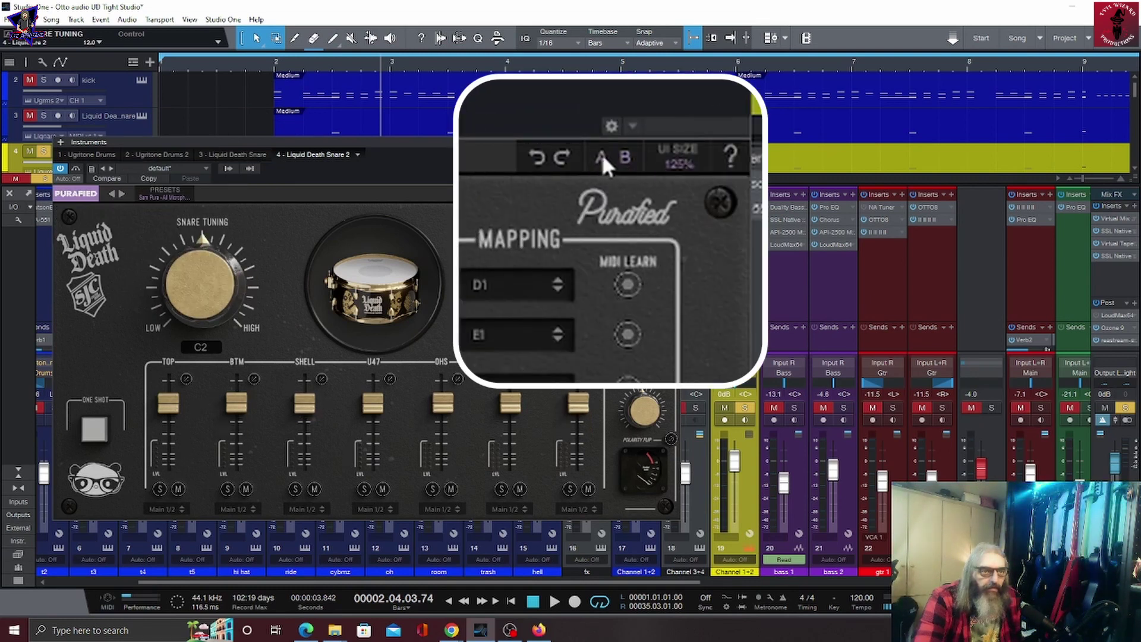
{"action": "left_click", "coordinate": [624, 157]}
Try the 60% and 125% interface sizes, reposition the plugin window, and set the UI size to 100%
{"action": "left_click", "coordinate": [679, 159]}
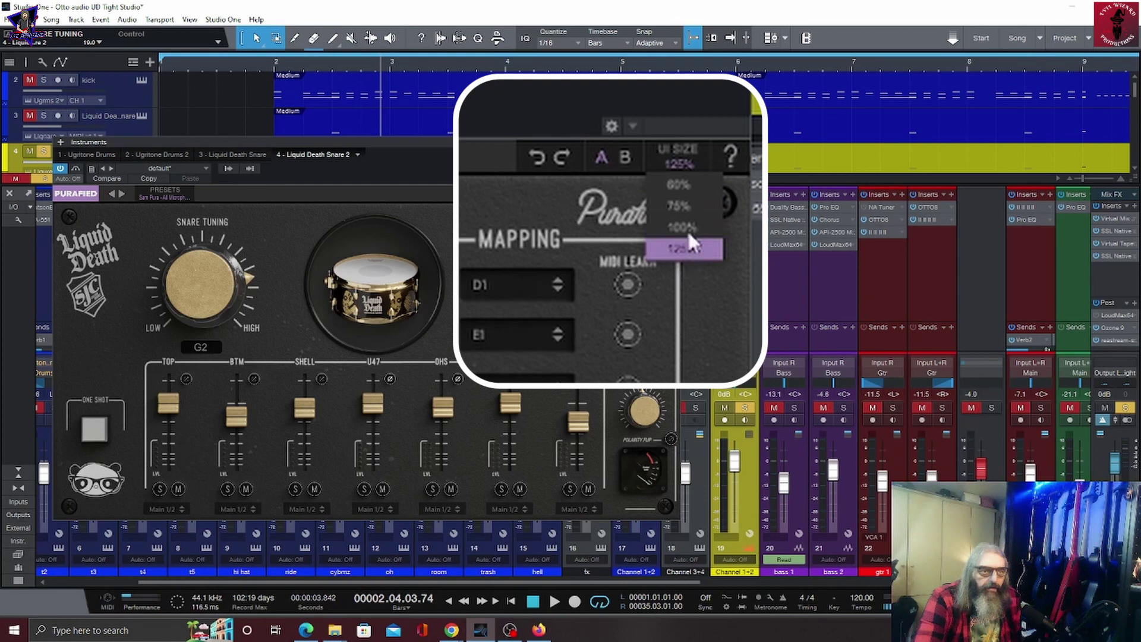
{"action": "left_click", "coordinate": [646, 208]}
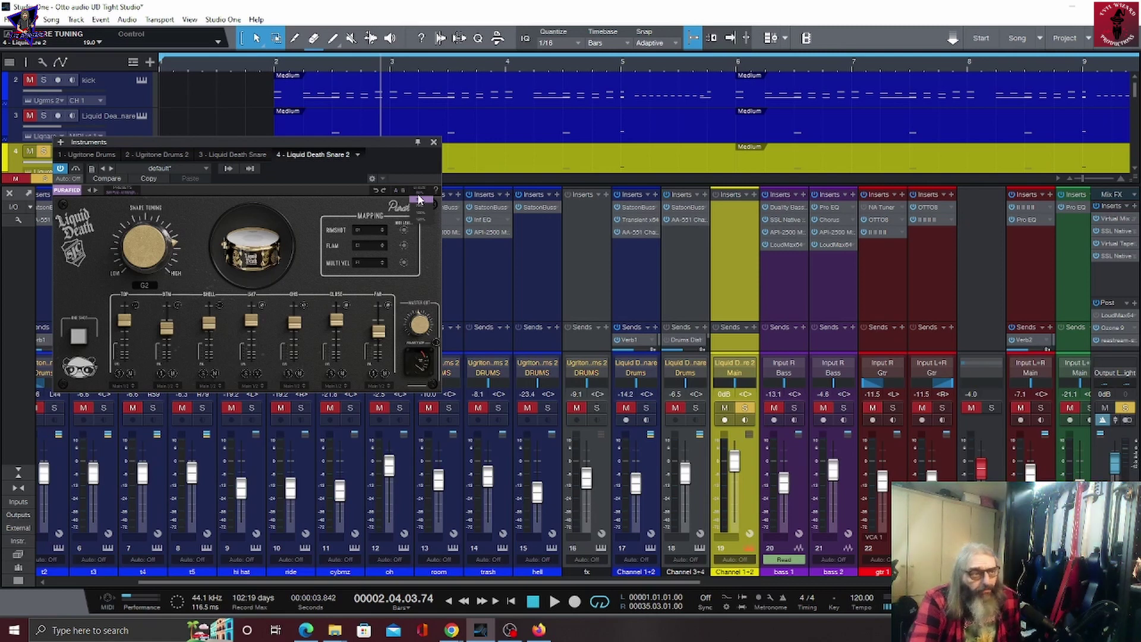
{"action": "left_click", "coordinate": [423, 219]}
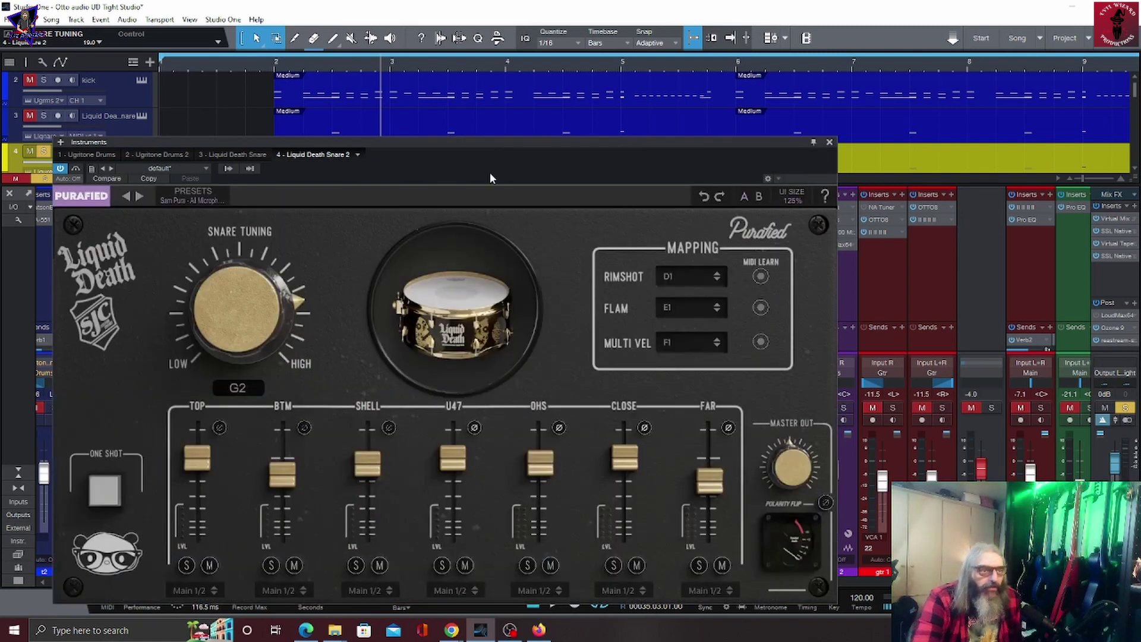
{"action": "left_click_drag", "start_coordinate": [483, 141], "coordinate": [452, 84]}
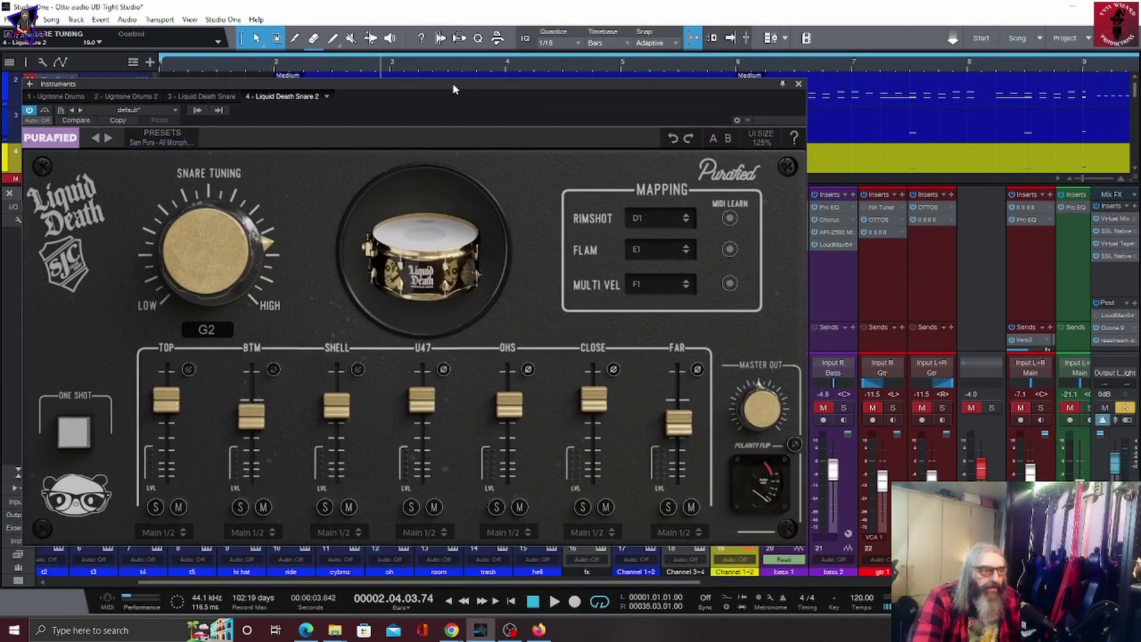
{"action": "left_click", "coordinate": [764, 142]}
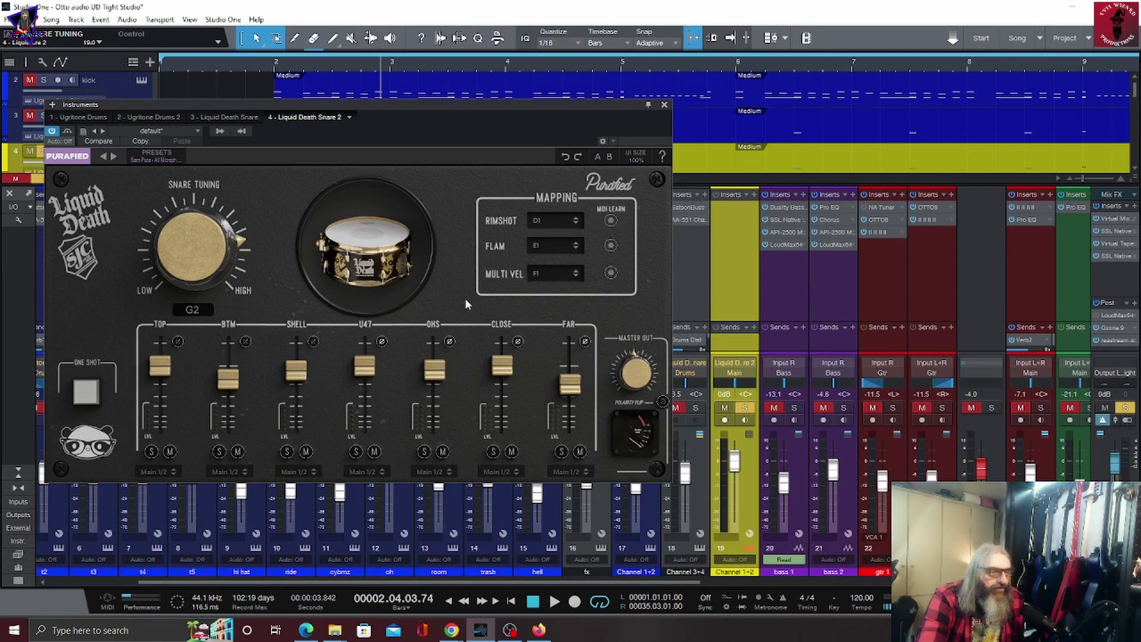
Audition the snare by striking different spots on the drum, including with One Shot enabled, and leave One Shot off
{"action": "left_click", "coordinate": [378, 239]}
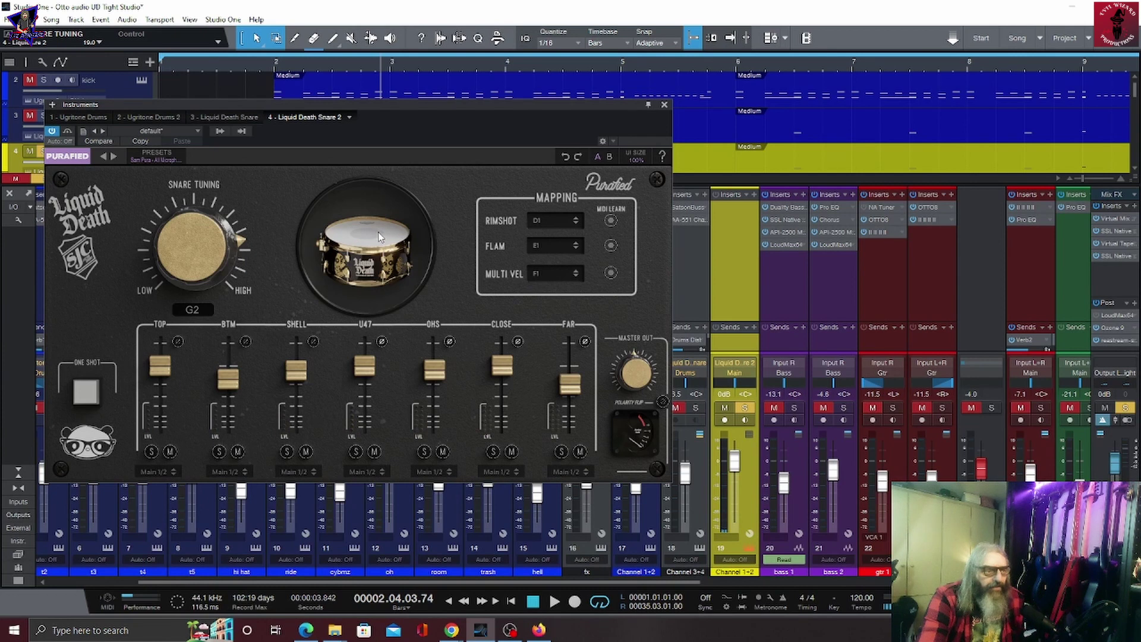
{"action": "left_click", "coordinate": [375, 239]}
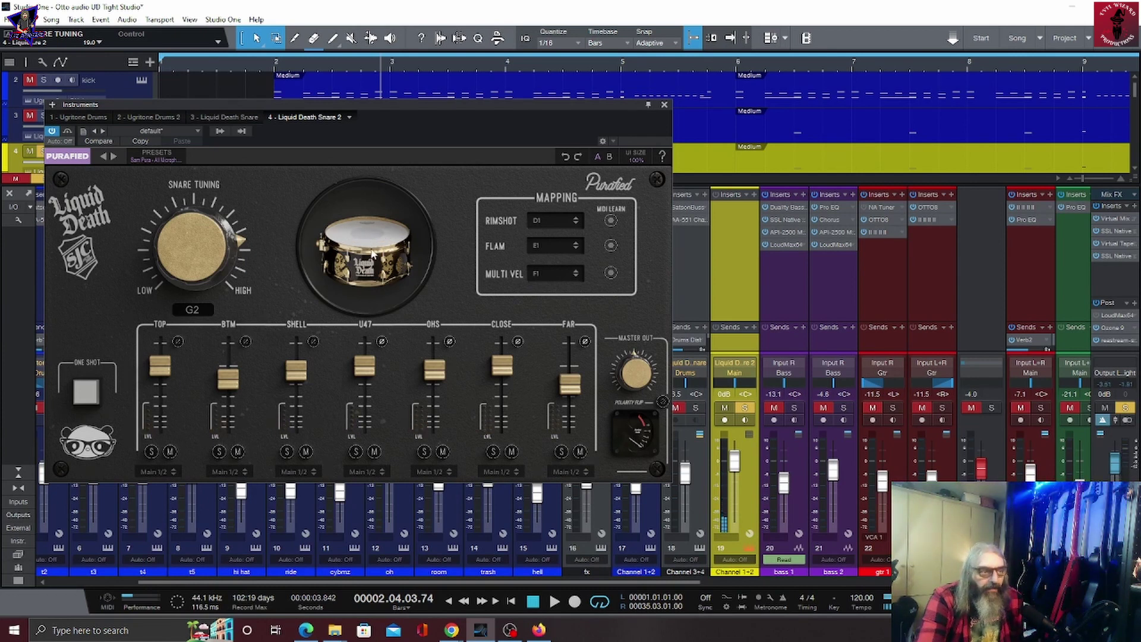
{"action": "left_click", "coordinate": [405, 233]}
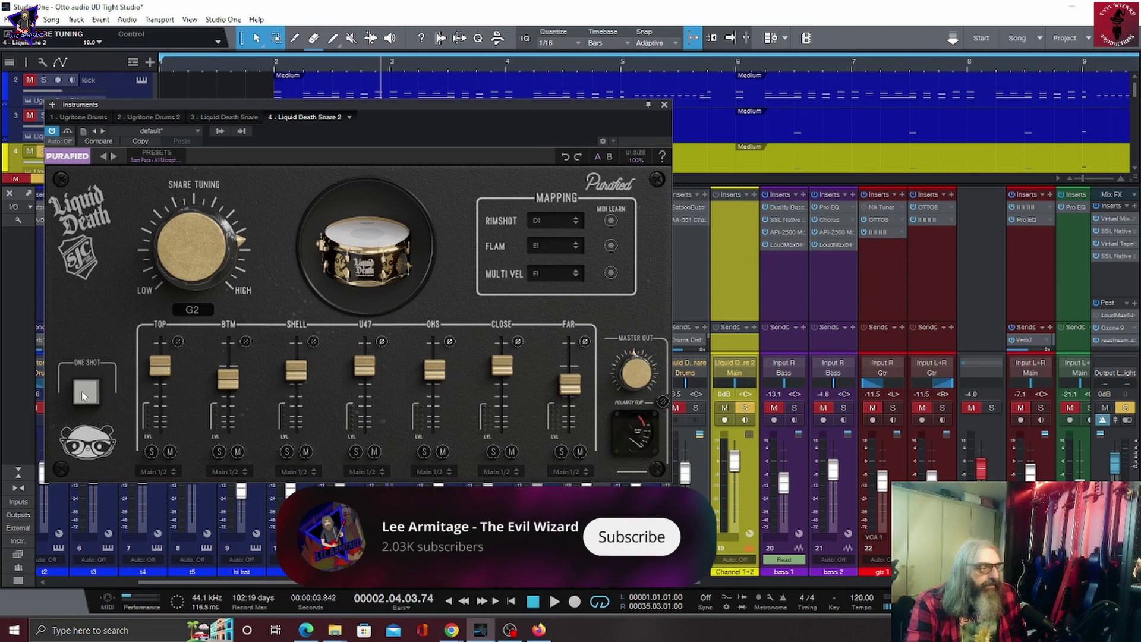
{"action": "left_click", "coordinate": [367, 248]}
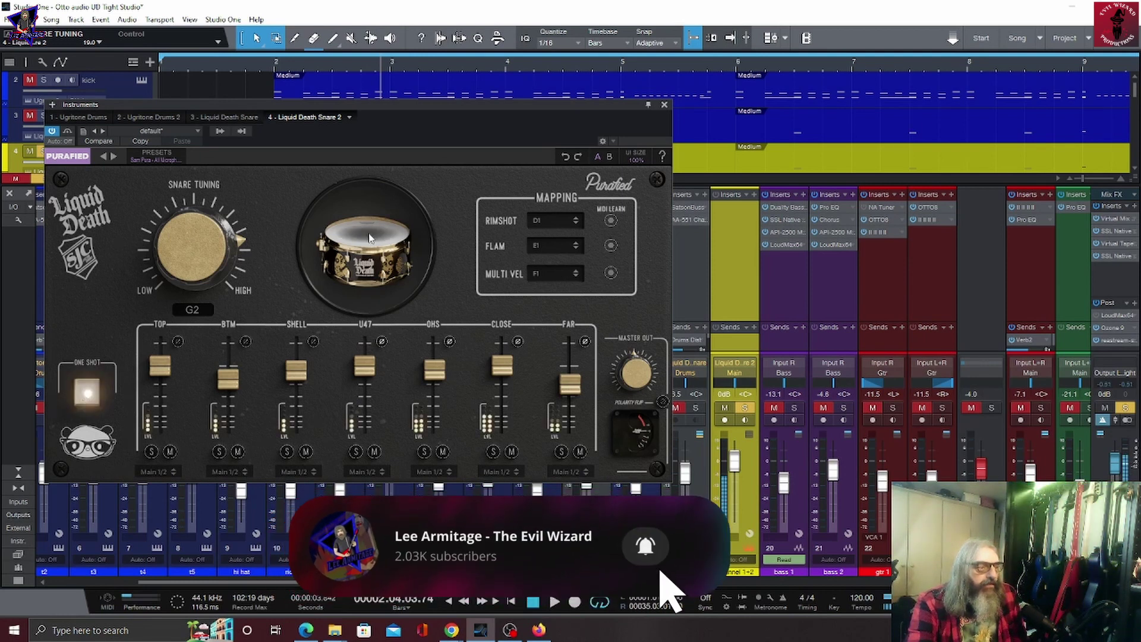
{"action": "left_click", "coordinate": [92, 397]}
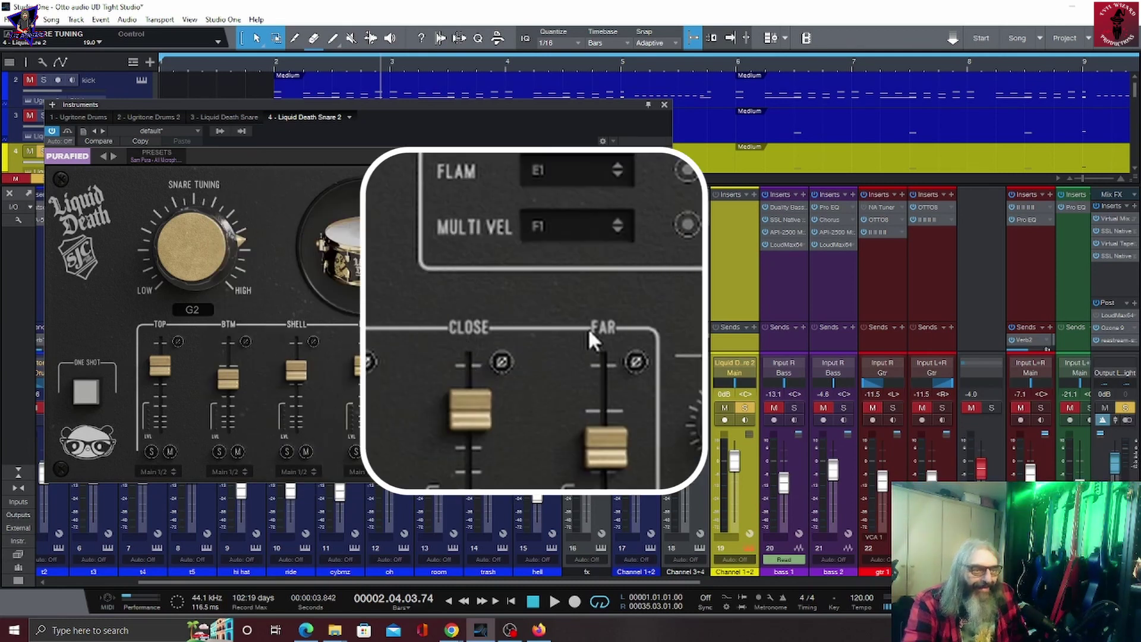
Test the mutes of the Top and Btm microphones and view the output routing options for the Top microphone
{"action": "left_click", "coordinate": [170, 452]}
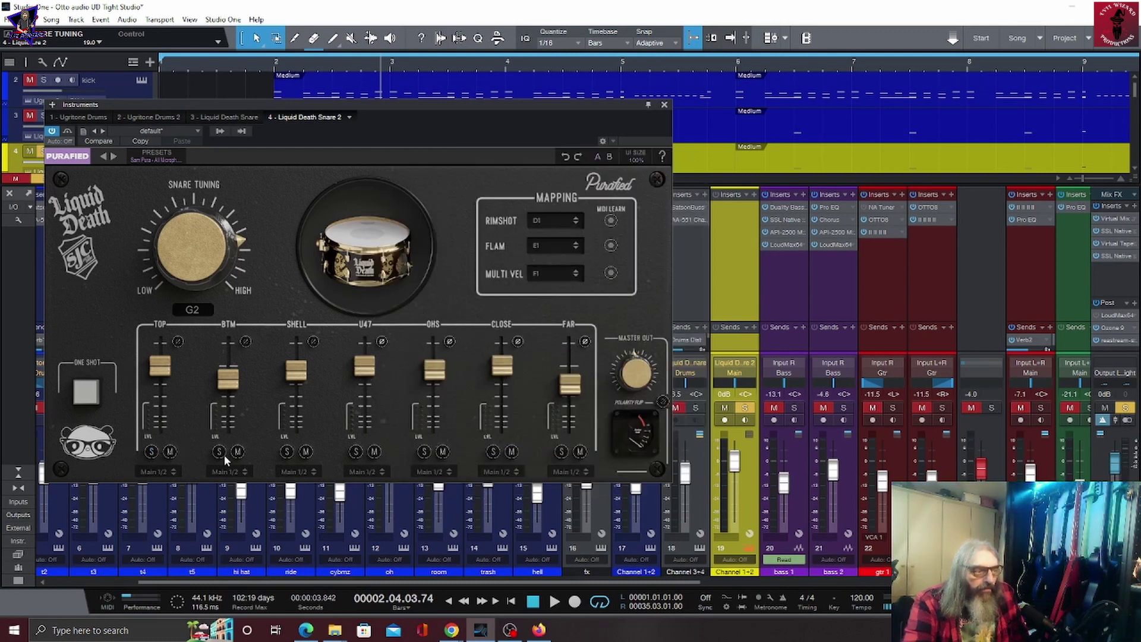
{"action": "left_click", "coordinate": [238, 452]}
{"action": "left_click", "coordinate": [238, 454]}
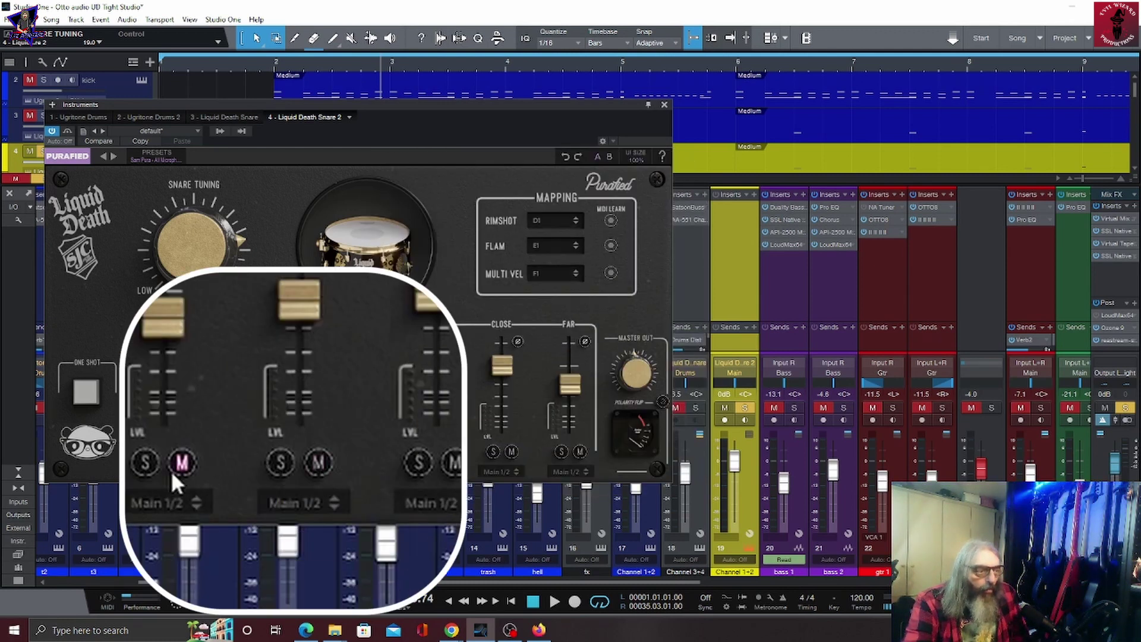
{"action": "left_click", "coordinate": [170, 453]}
{"action": "left_click", "coordinate": [153, 472]}
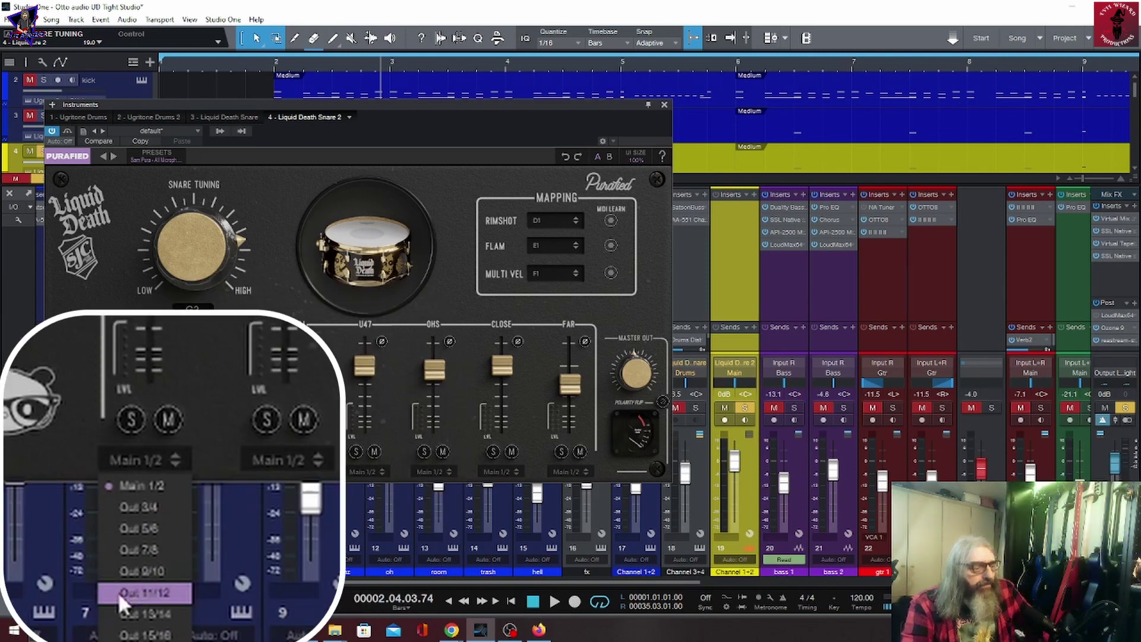
{"action": "key", "text": "Escape"}
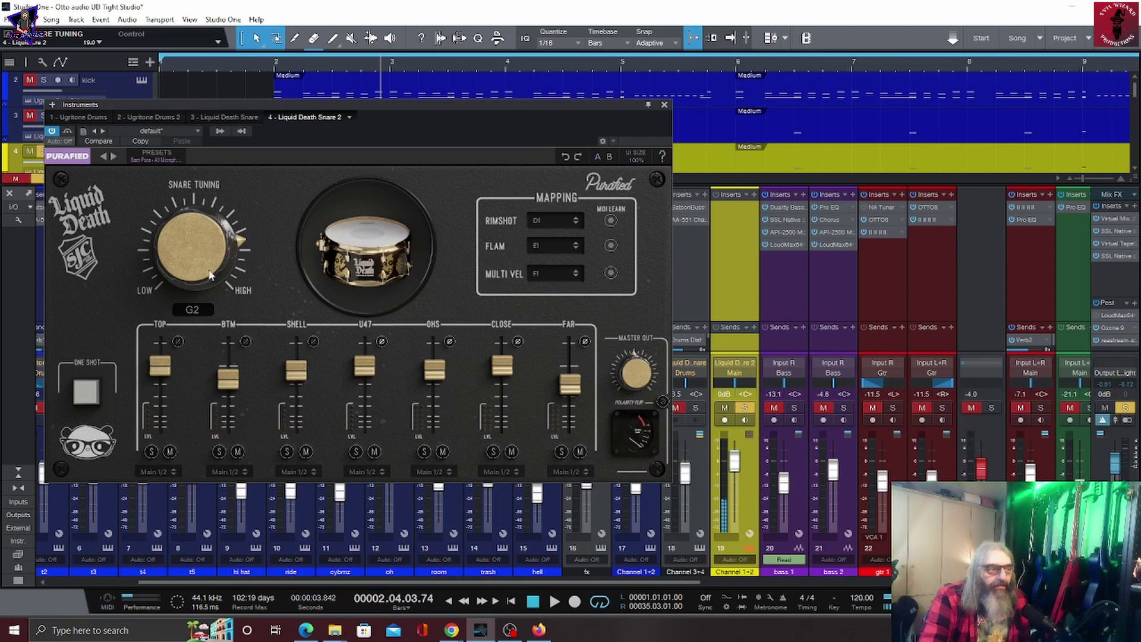
Audition the snare at its highest tuning, C3, and at its lowest tuning, C
{"action": "left_click_drag", "start_coordinate": [211, 275], "coordinate": [223, 223]}
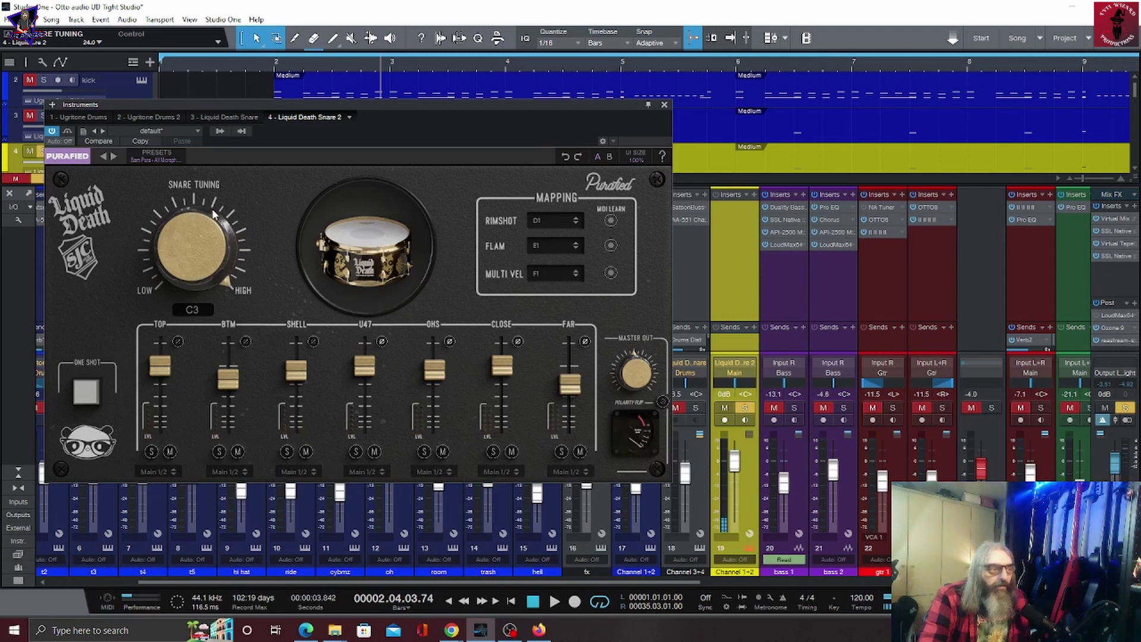
{"action": "left_click", "coordinate": [378, 239]}
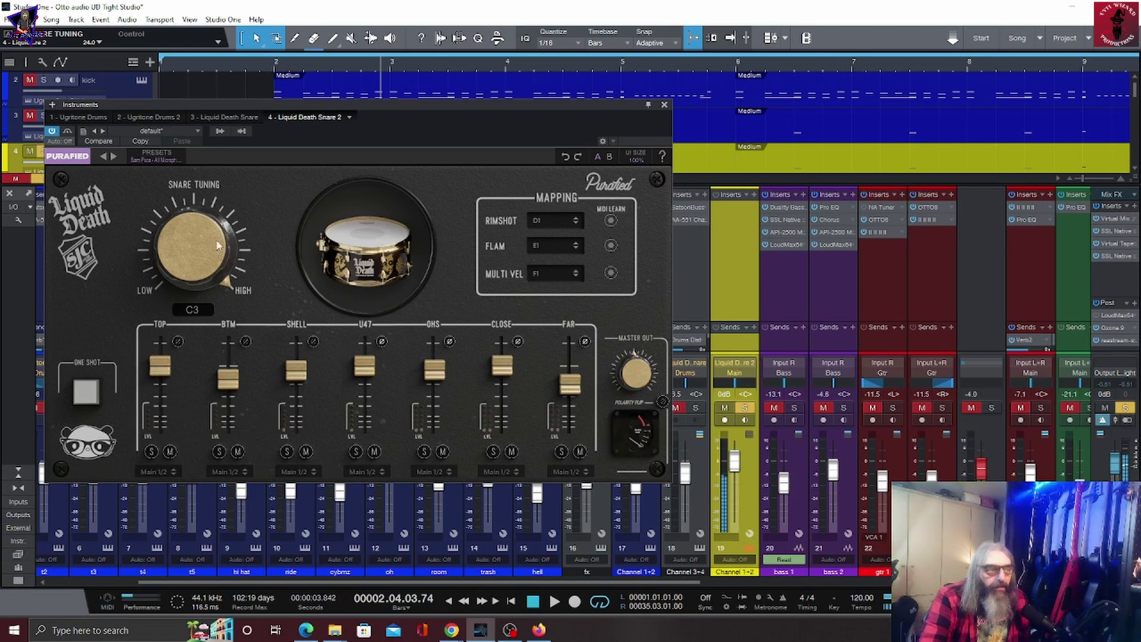
{"action": "double_click", "coordinate": [191, 246]}
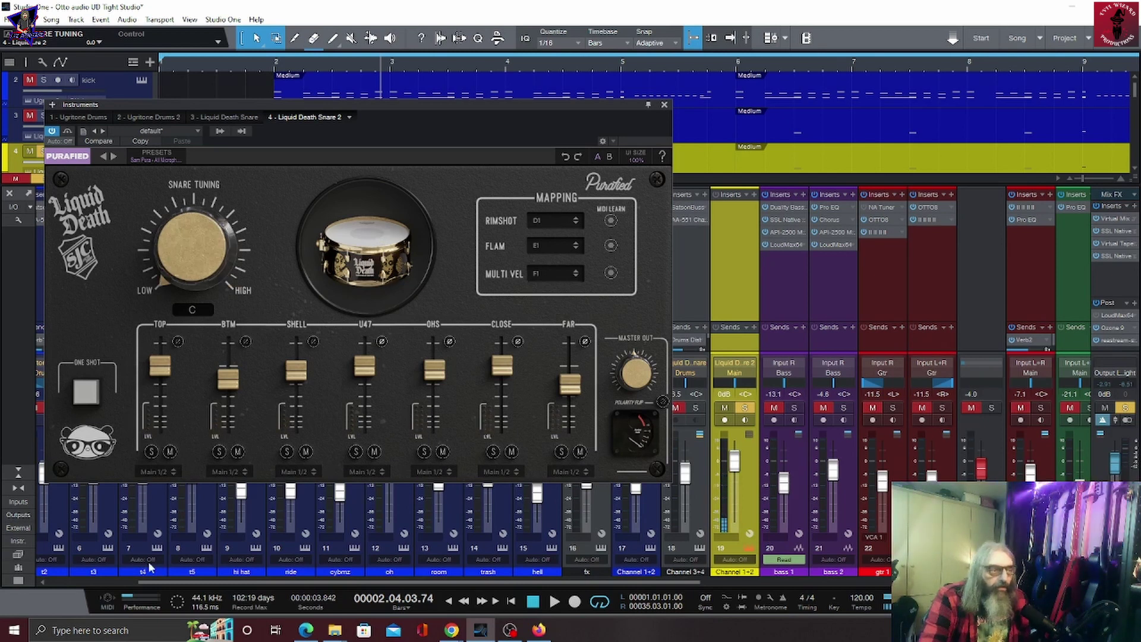
{"action": "left_click", "coordinate": [368, 241]}
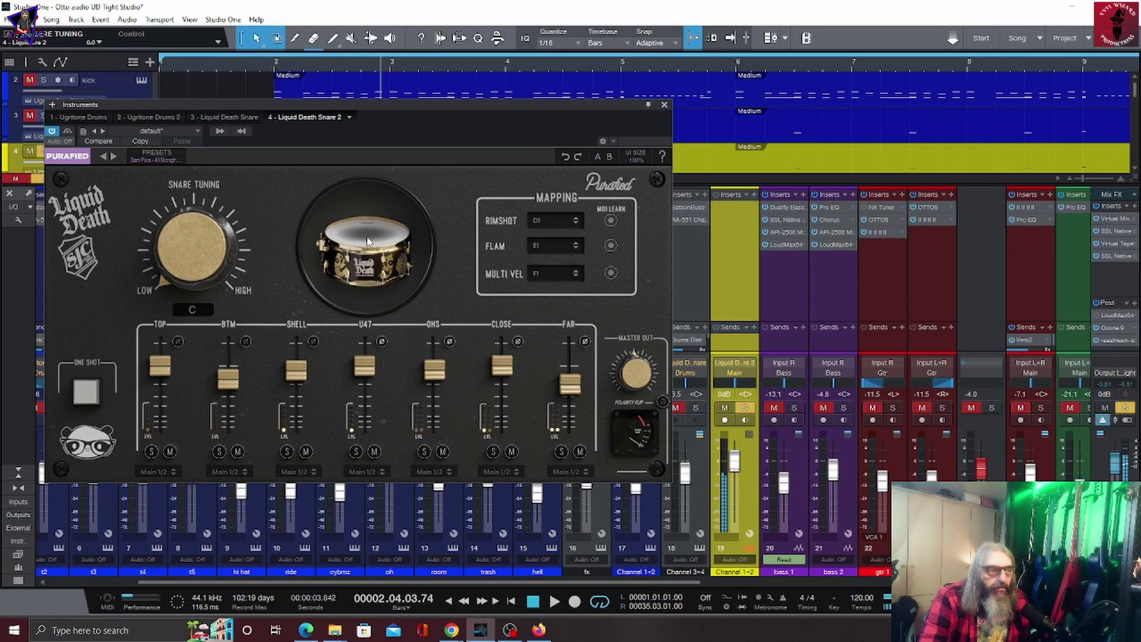
Raise the snare tuning through D to G#, play the drum, and lower the tuning to G
{"action": "left_click_drag", "start_coordinate": [191, 255], "coordinate": [193, 232]}
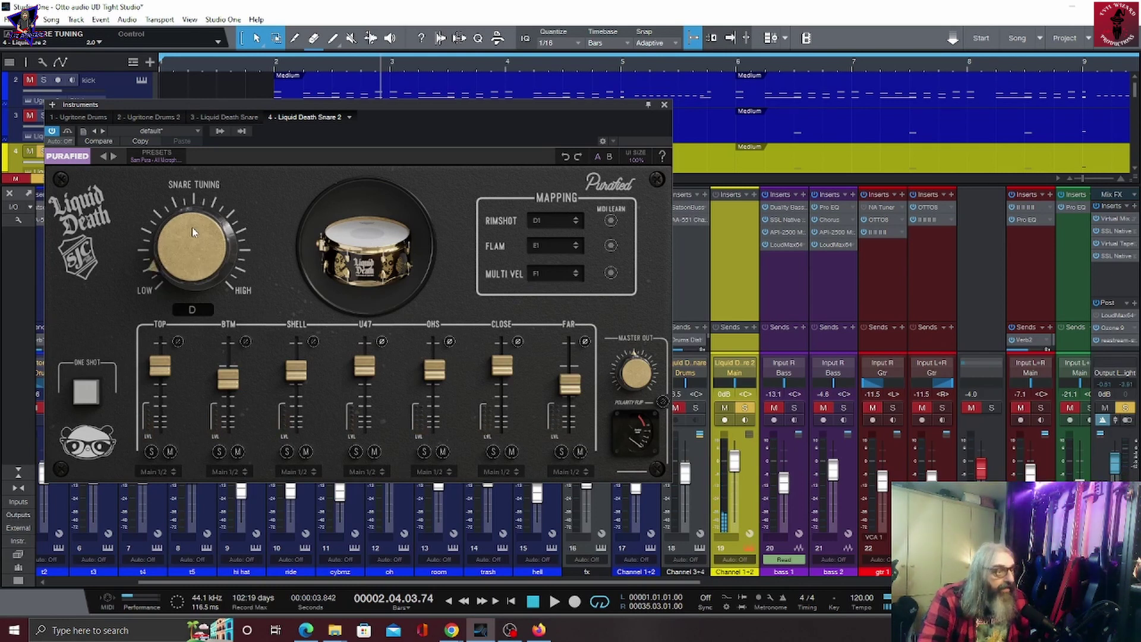
{"action": "left_click_drag", "start_coordinate": [194, 189], "coordinate": [220, 159]}
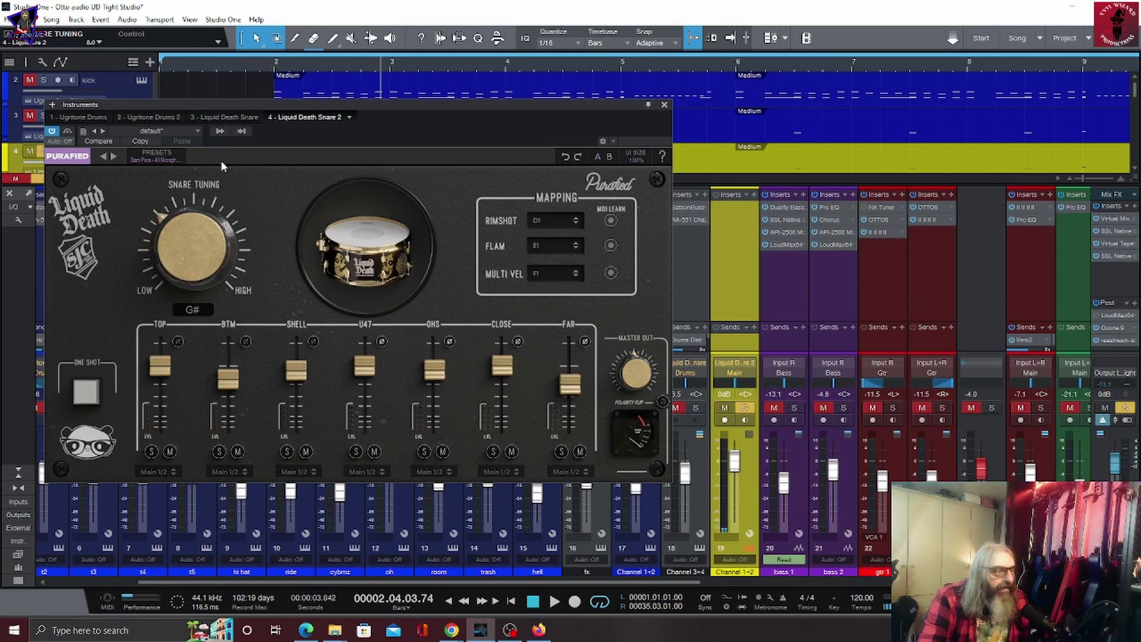
{"action": "left_click", "coordinate": [363, 238]}
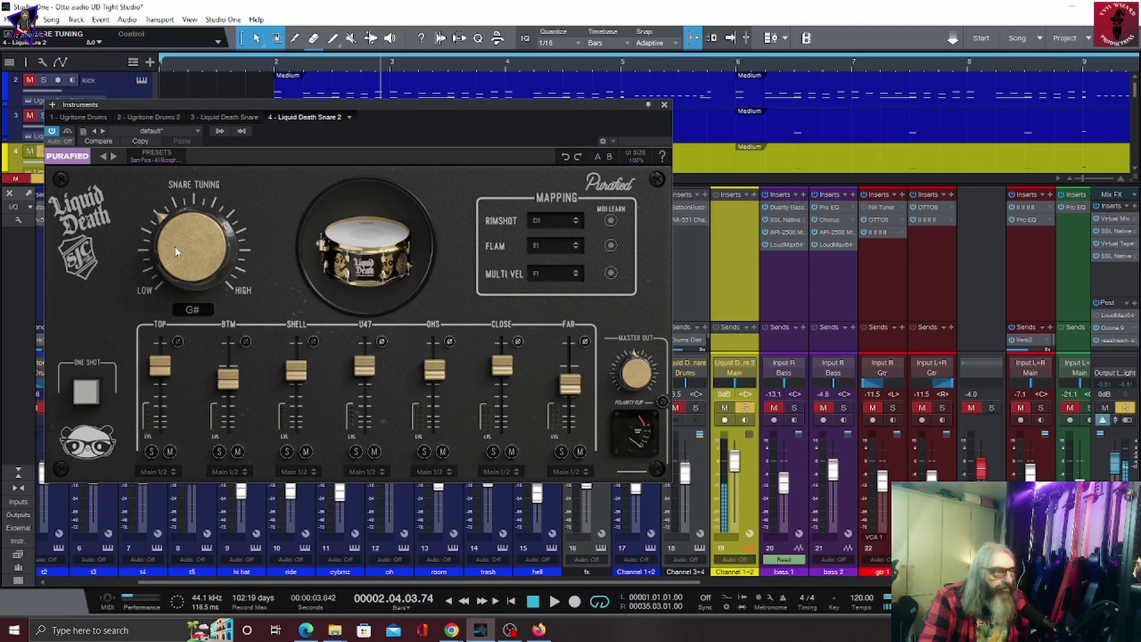
{"action": "mouse_move", "coordinate": [177, 249]}
{"action": "left_mouse_down"}
{"action": "mouse_move", "coordinate": [182, 237]}
{"action": "mouse_move", "coordinate": [173, 260]}
{"action": "left_mouse_up"}
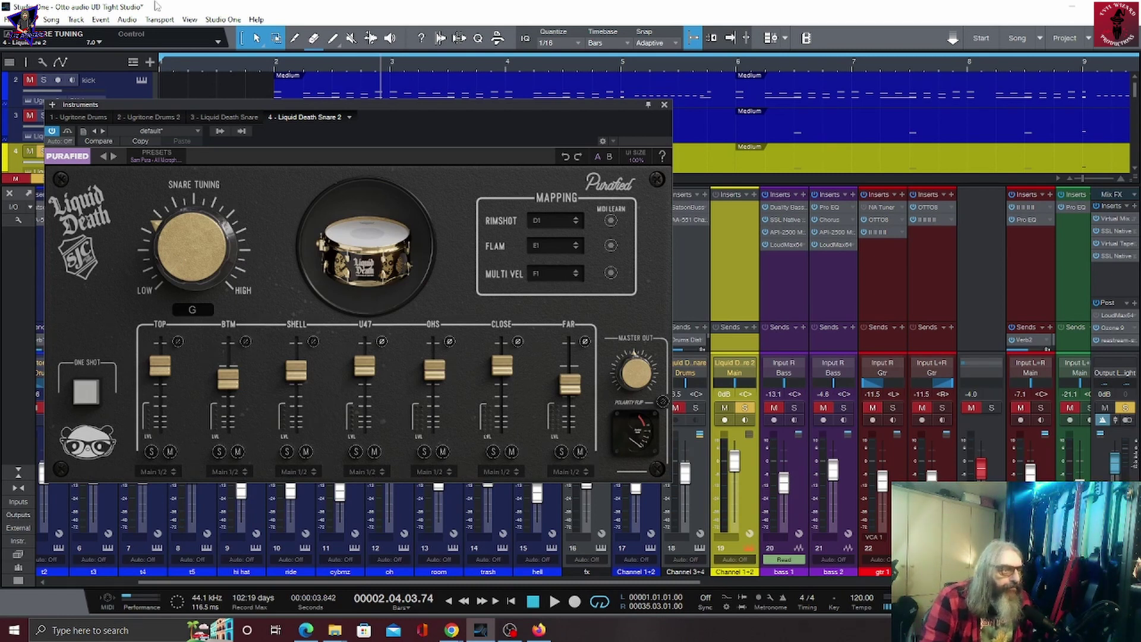
Set the snare tuning to E2 and play the drum to hear it
{"action": "left_click_drag", "start_coordinate": [209, 221], "coordinate": [232, 164]}
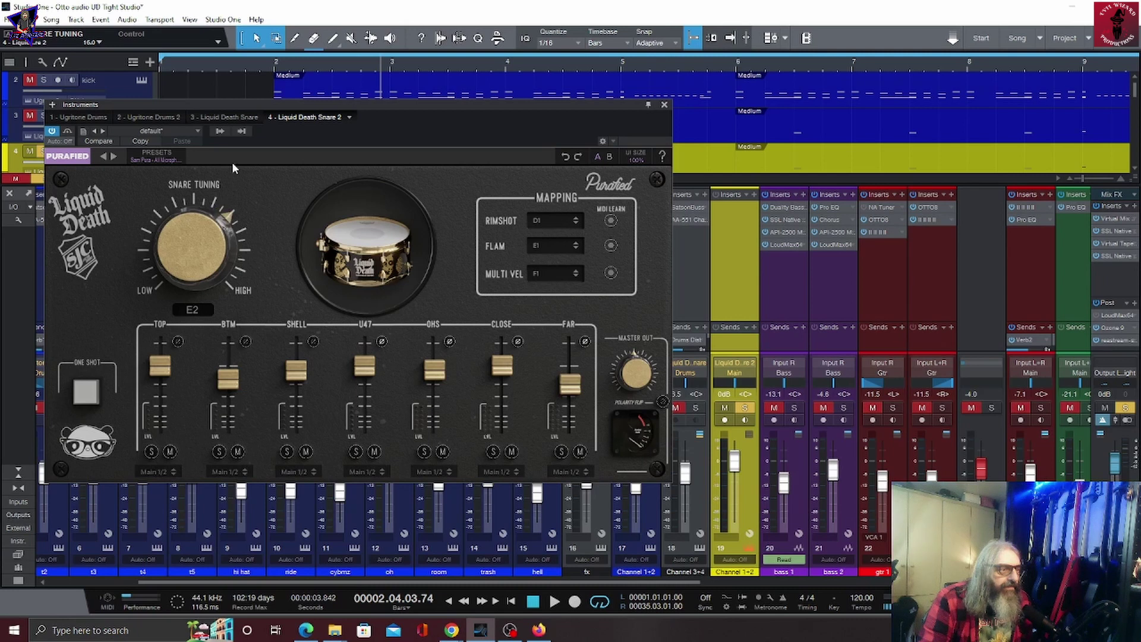
{"action": "left_click", "coordinate": [378, 244]}
{"action": "left_click", "coordinate": [378, 245]}
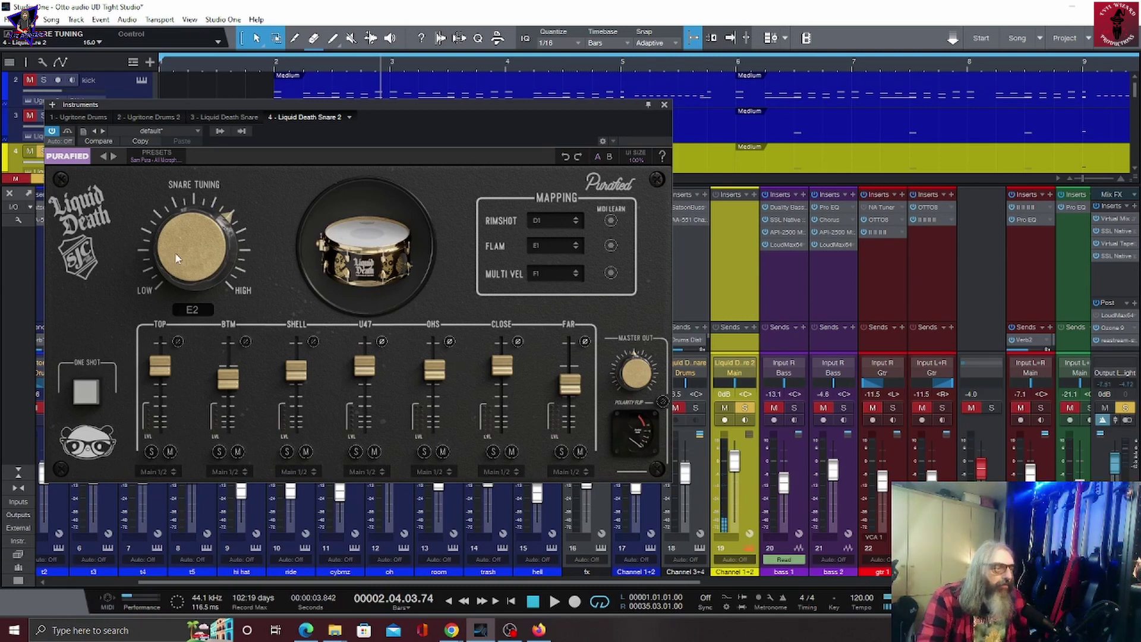
Set the snare tuning to G# and strike the drum several times to audition it
{"action": "left_click_drag", "start_coordinate": [175, 252], "coordinate": [177, 276]}
{"action": "left_click_drag", "start_coordinate": [165, 317], "coordinate": [174, 371]}
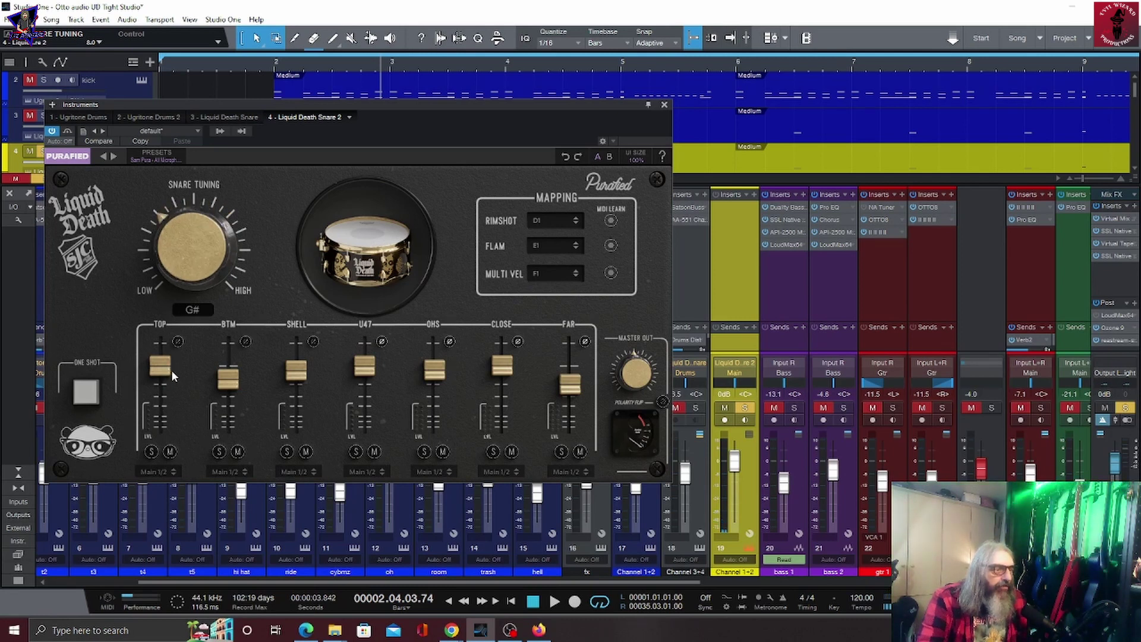
{"action": "left_click", "coordinate": [377, 241]}
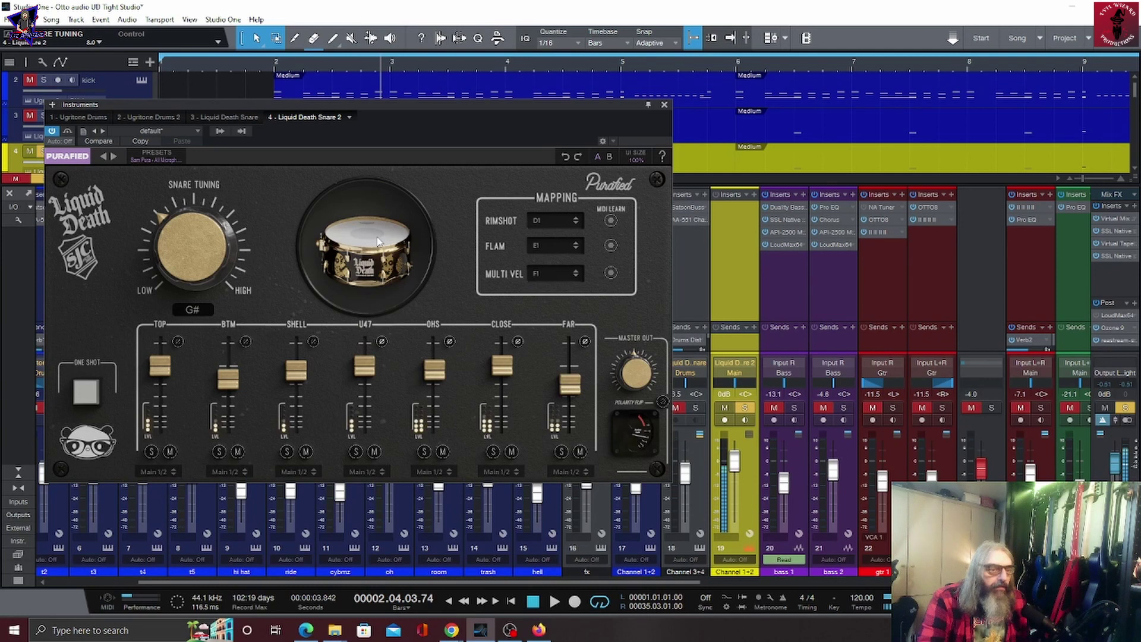
{"action": "left_click", "coordinate": [378, 241]}
{"action": "left_click", "coordinate": [377, 240]}
{"action": "left_click", "coordinate": [378, 241]}
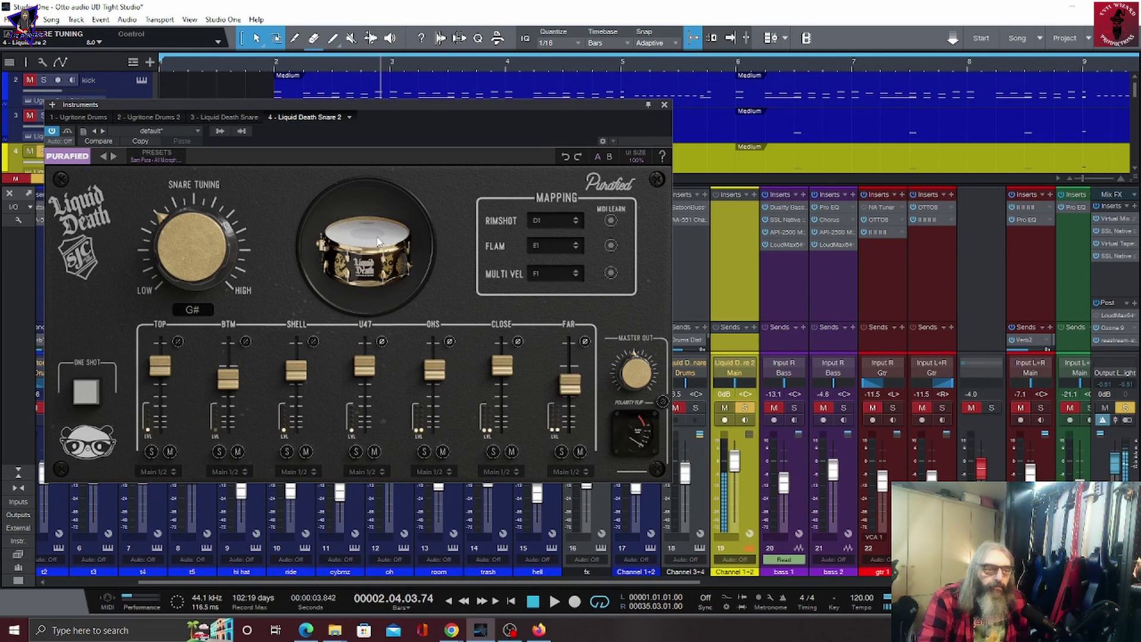
Solo the Top microphone and strike the snare several times to hear it alone
{"action": "left_click", "coordinate": [152, 452]}
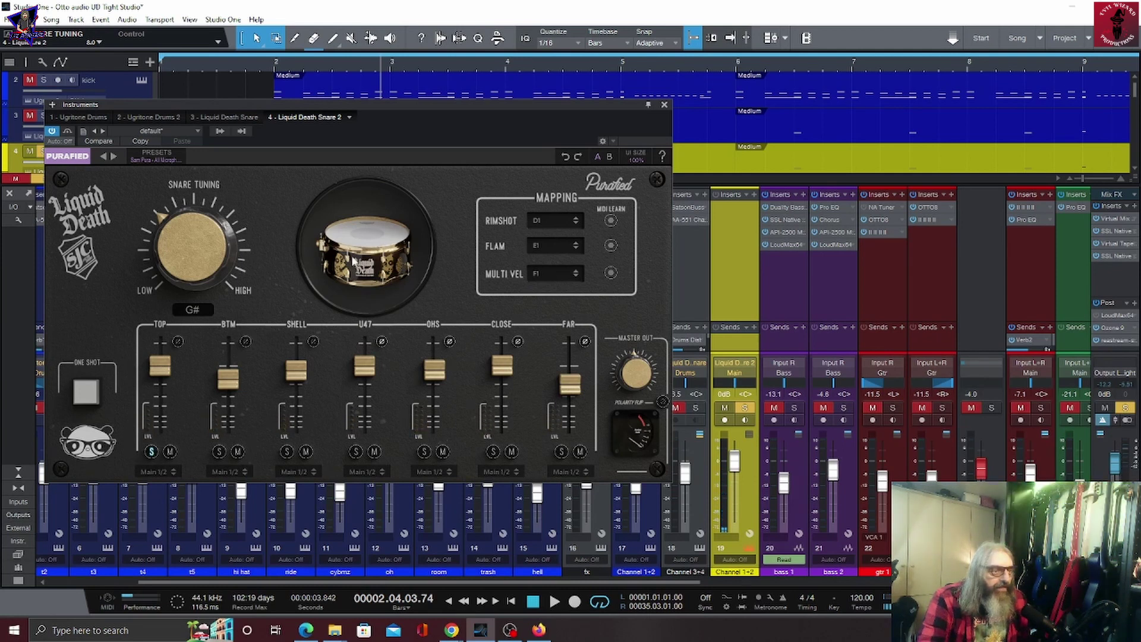
{"action": "left_click", "coordinate": [371, 243]}
{"action": "left_click", "coordinate": [370, 242]}
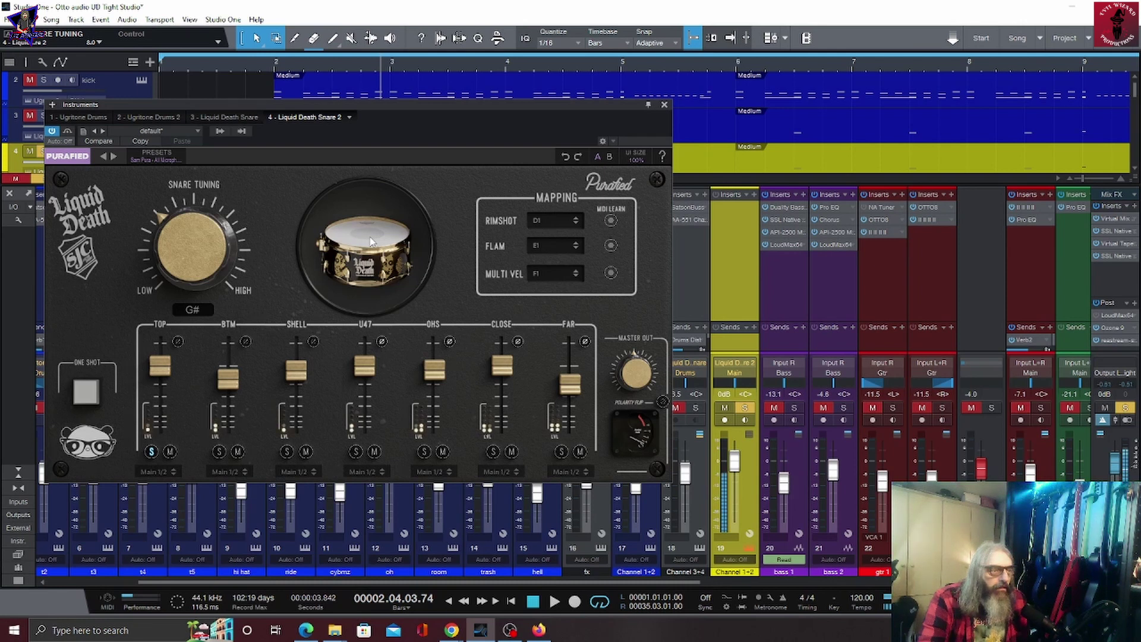
{"action": "left_click", "coordinate": [370, 242]}
Move the solo from the Top to the Btm microphone and play the snare
{"action": "left_click", "coordinate": [219, 453]}
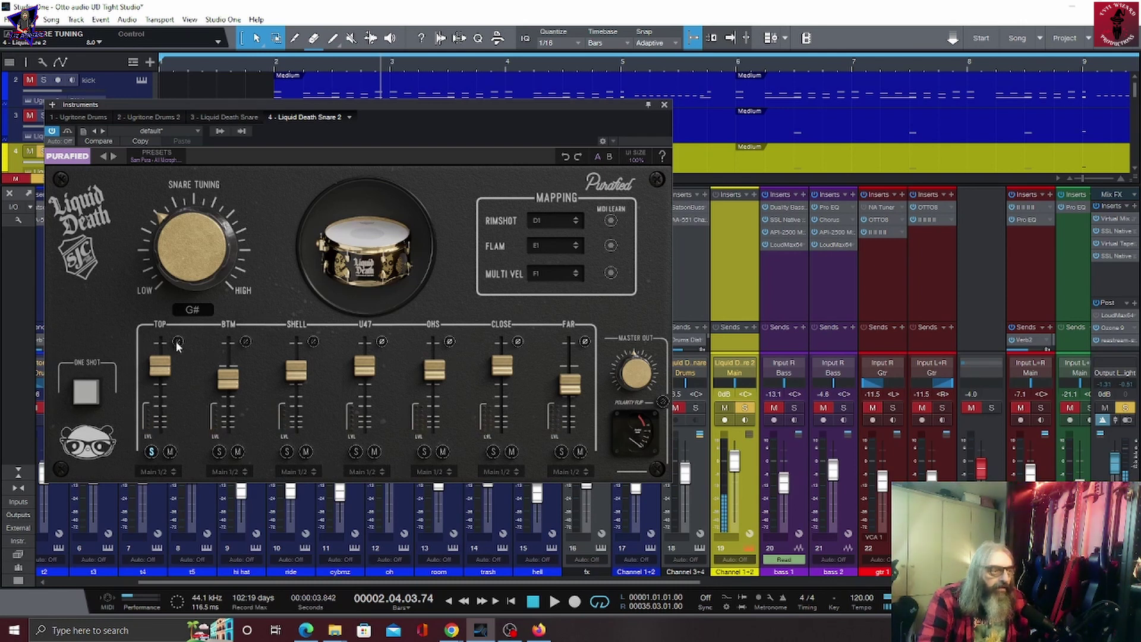
{"action": "left_click", "coordinate": [153, 452]}
{"action": "left_click", "coordinate": [368, 252]}
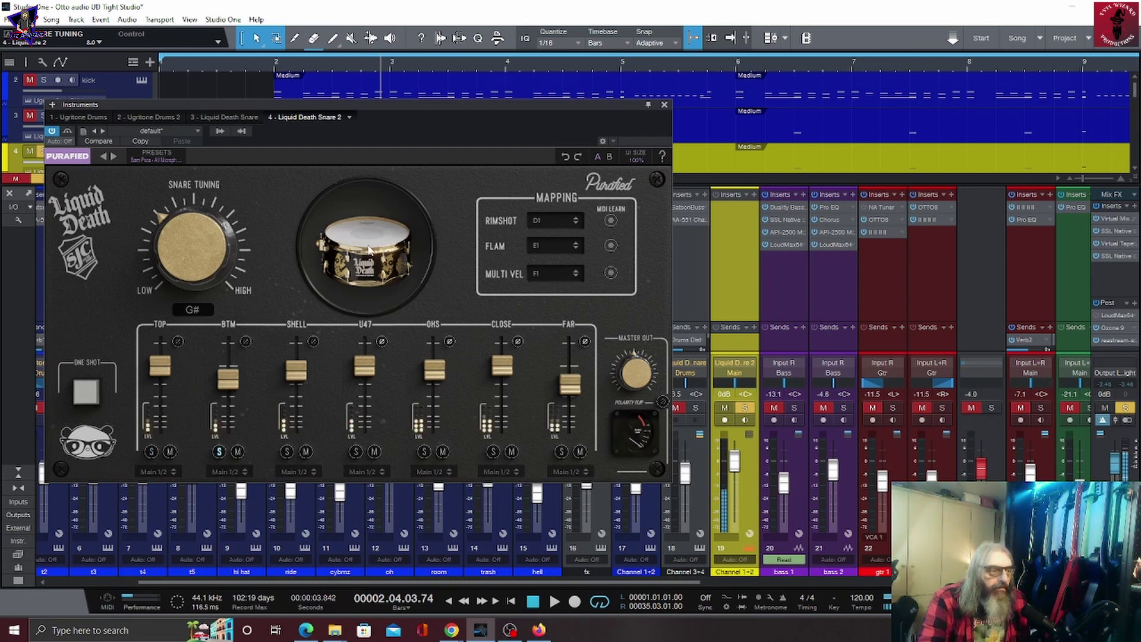
Solo the Shell microphone in place of Btm and play the snare
{"action": "left_click", "coordinate": [287, 452]}
{"action": "left_click", "coordinate": [369, 245]}
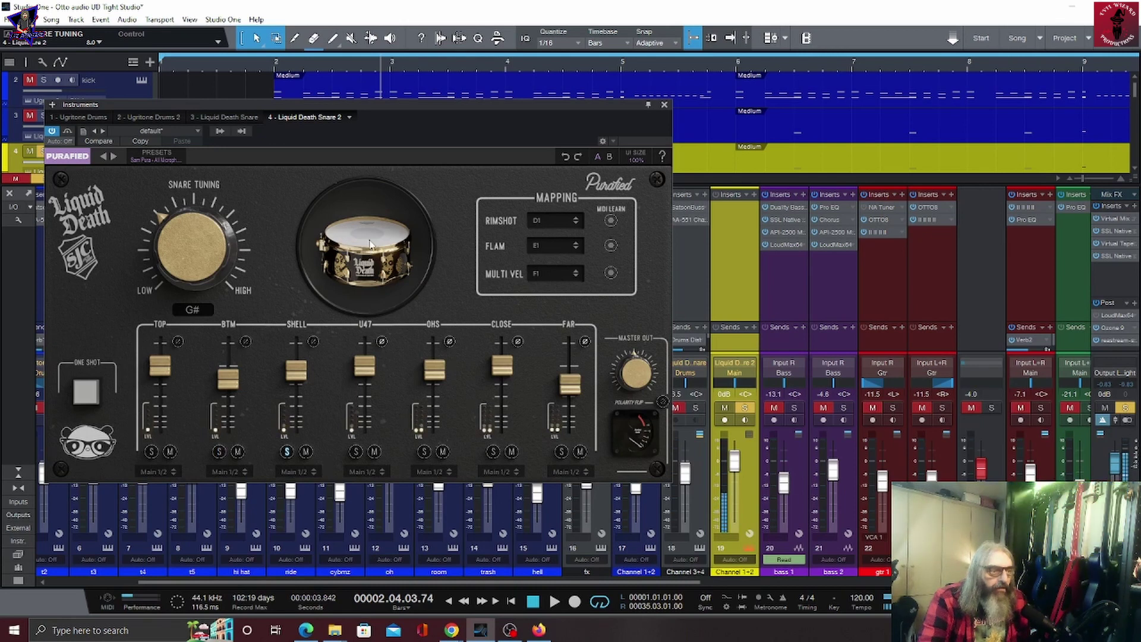
{"action": "left_click", "coordinate": [370, 243]}
Solo the U47 microphone and the OHS microphone in turn, striking the snare to hear each one alone
{"action": "left_click", "coordinate": [355, 453]}
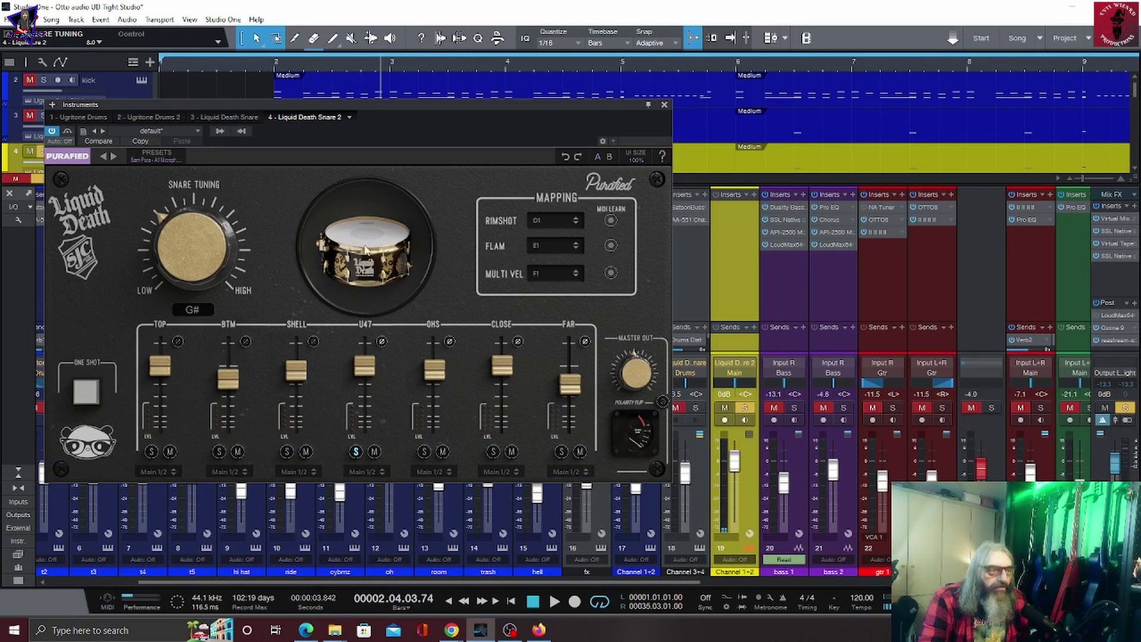
{"action": "left_click", "coordinate": [424, 452]}
{"action": "left_click", "coordinate": [381, 252]}
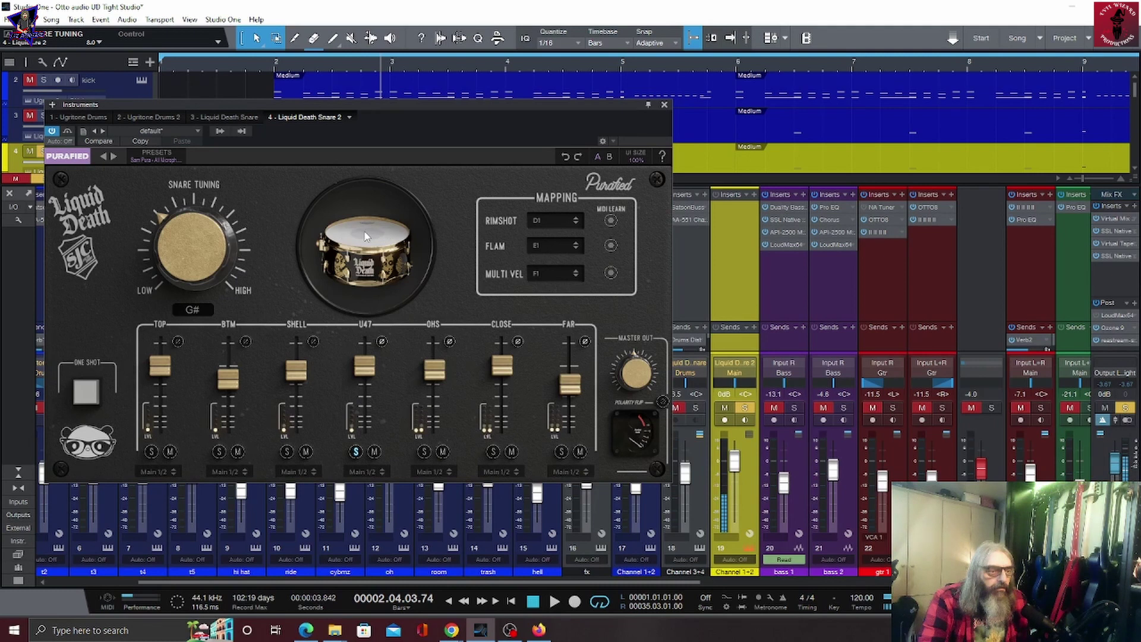
{"action": "left_click", "coordinate": [367, 247]}
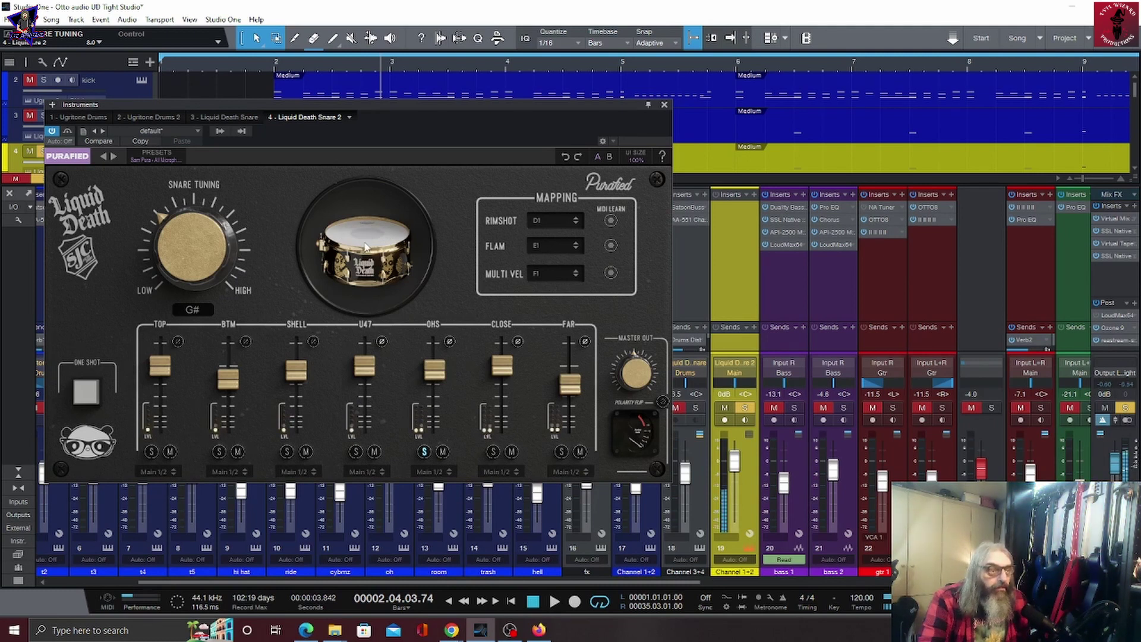
Solo the Close microphone and the Far microphone in turn, playing the snare through each
{"action": "left_click", "coordinate": [494, 452]}
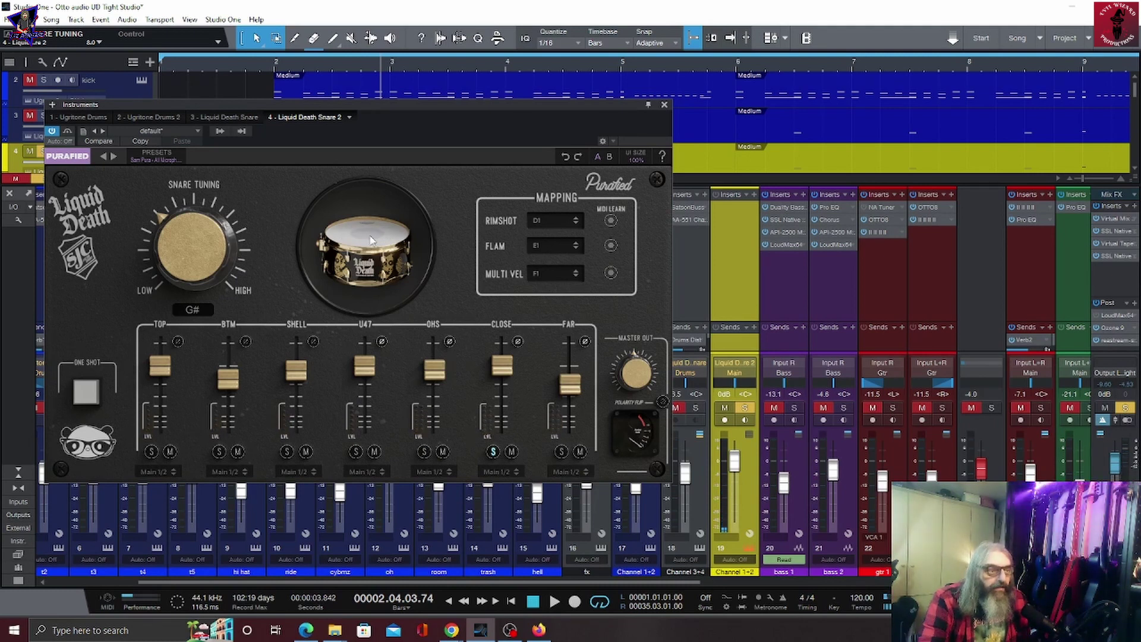
{"action": "left_click", "coordinate": [371, 240]}
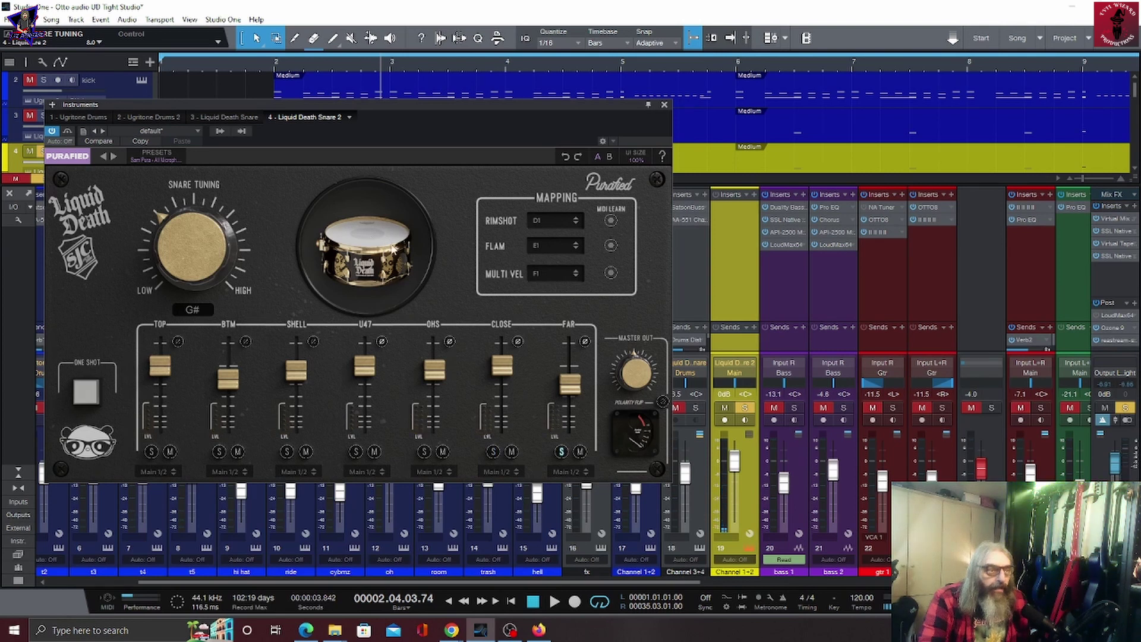
{"action": "left_click", "coordinate": [378, 244]}
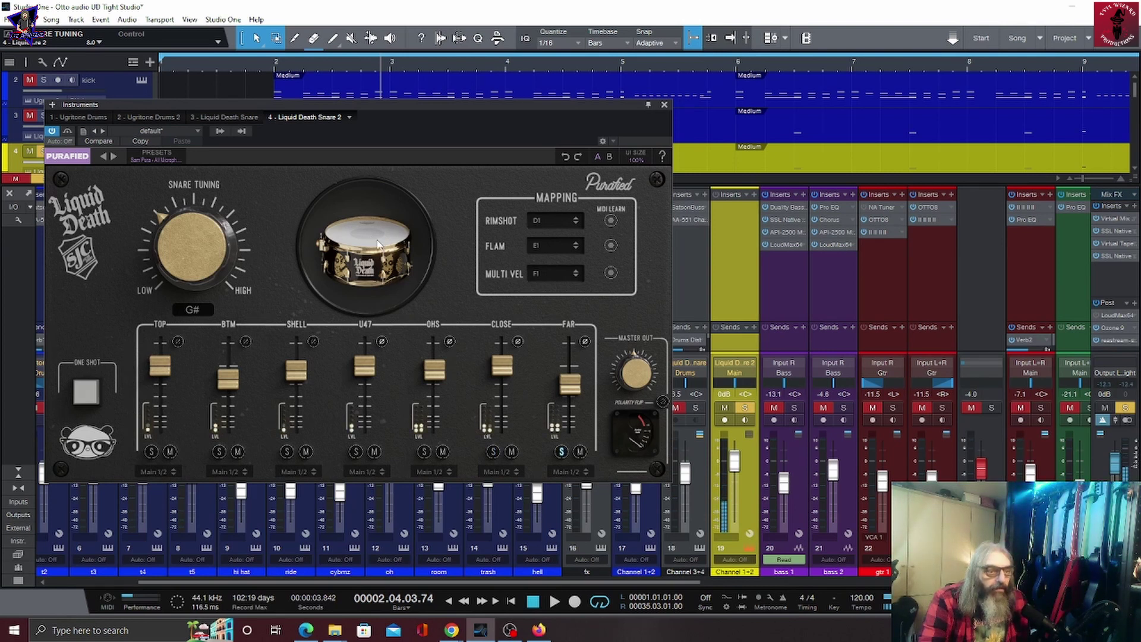
{"action": "left_click", "coordinate": [379, 244]}
{"action": "left_click", "coordinate": [379, 244]}
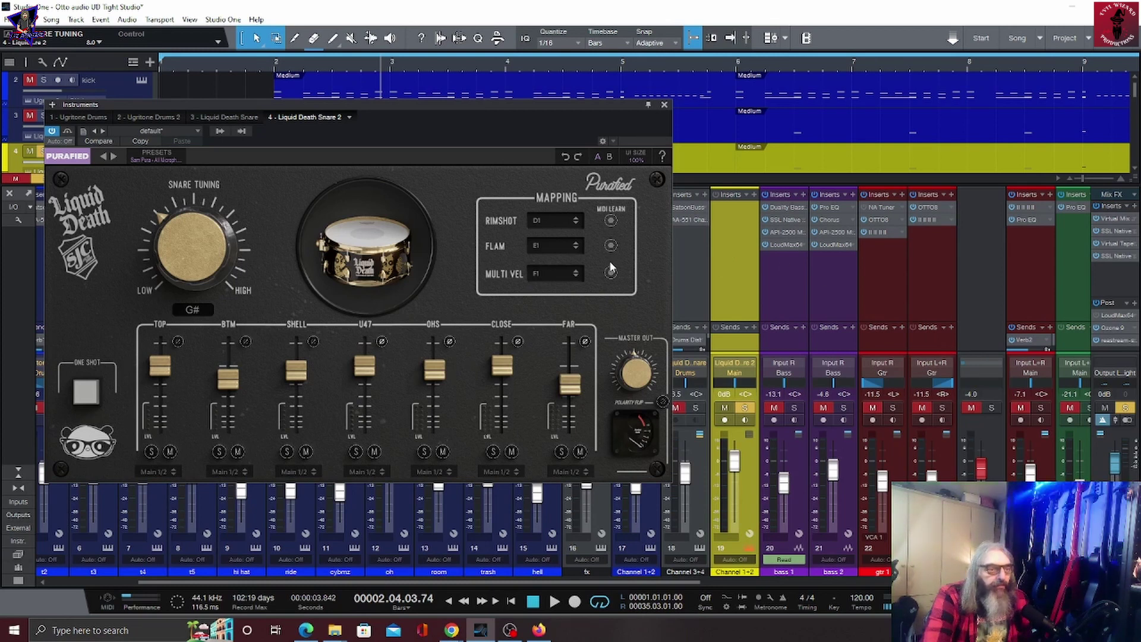
Switch the plugin to settings slot B and load the Purafied factory preset All Microphones (C Maj / Min)
{"action": "left_click", "coordinate": [608, 157]}
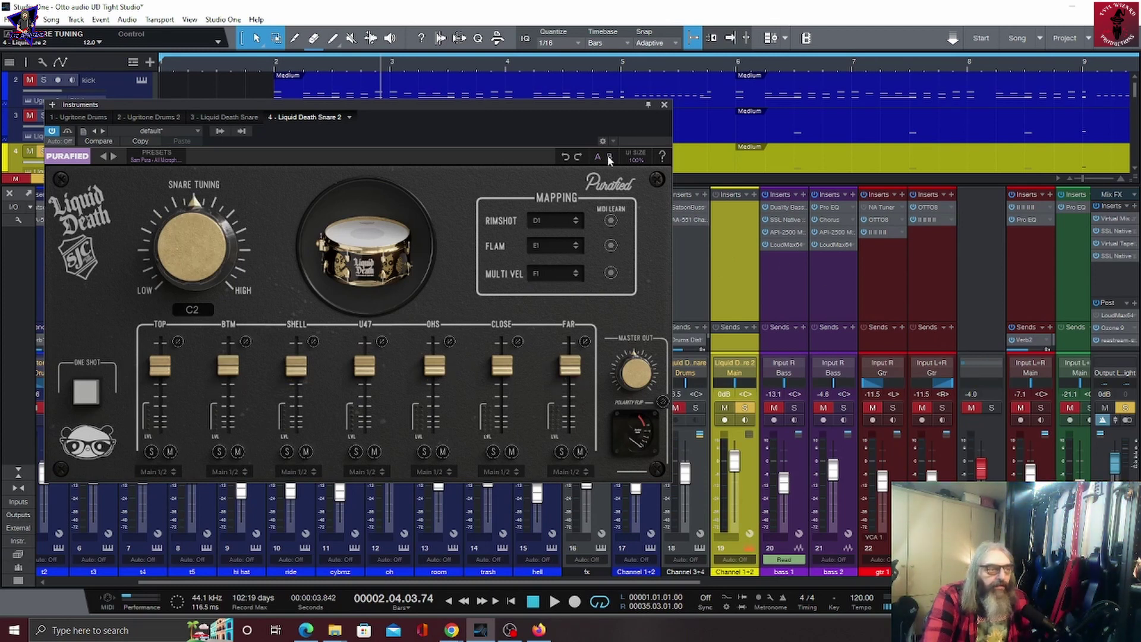
{"action": "left_click", "coordinate": [165, 159]}
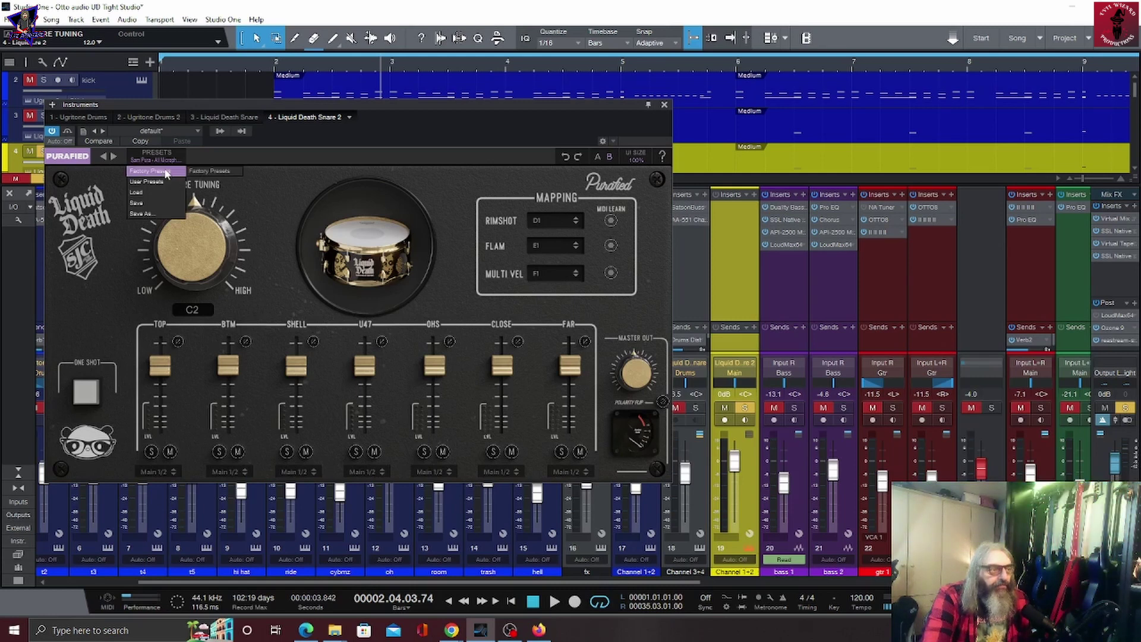
{"action": "mouse_move", "coordinate": [208, 183]}
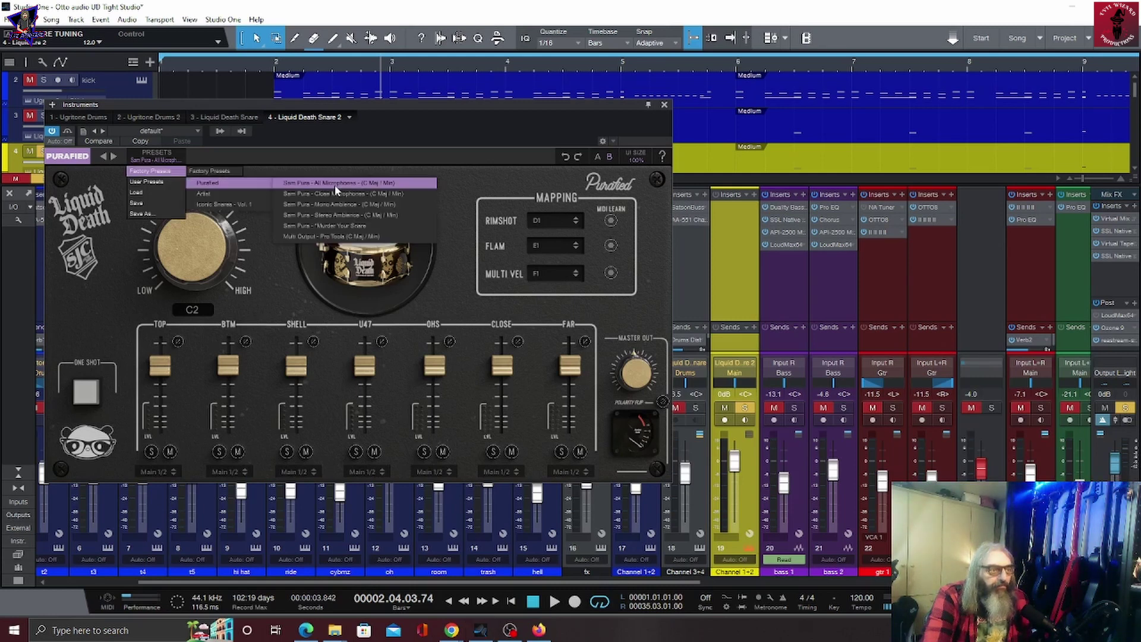
{"action": "left_click", "coordinate": [337, 186]}
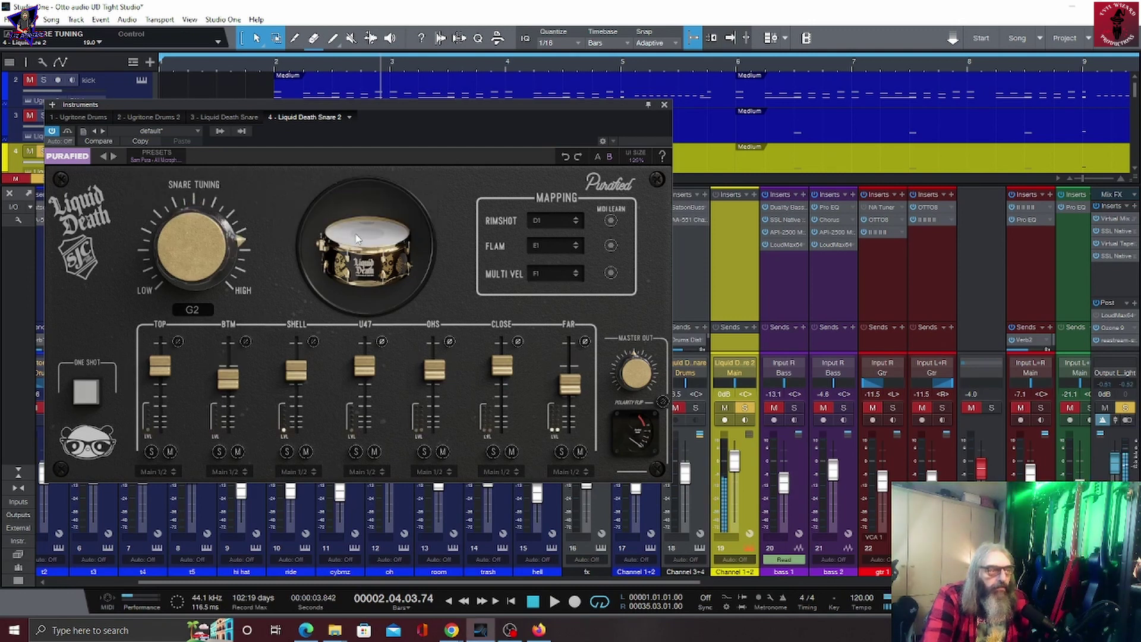
Load the Purafied factory preset Close Microphones and strike the snare to audition it
{"action": "left_click", "coordinate": [157, 156]}
{"action": "left_click", "coordinate": [321, 178]}
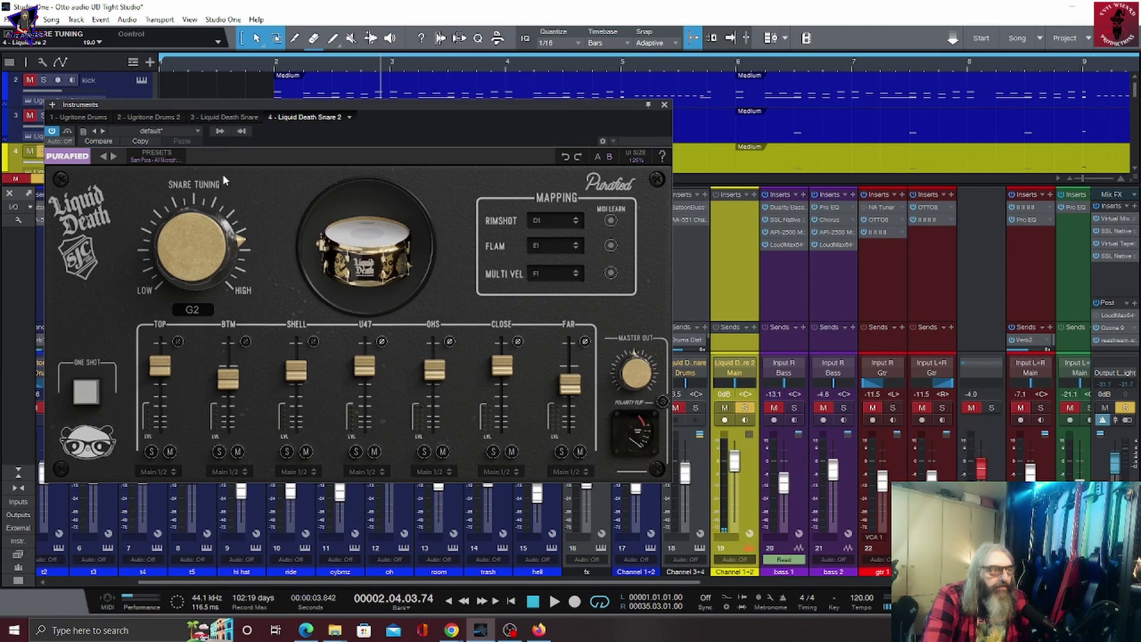
{"action": "left_click", "coordinate": [365, 238]}
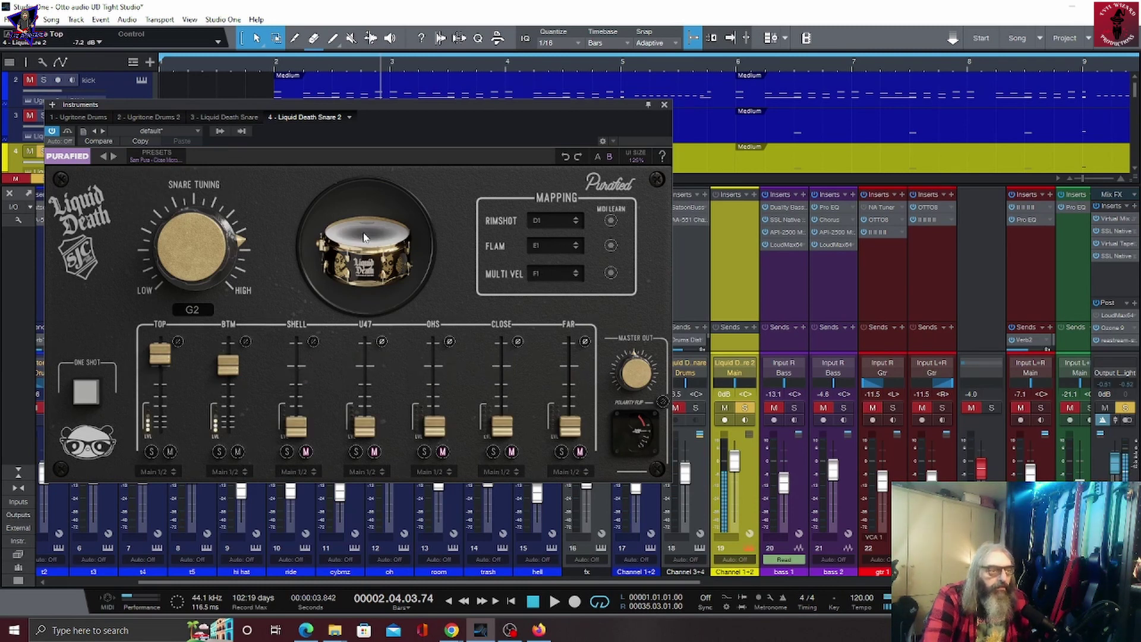
{"action": "left_click", "coordinate": [365, 238]}
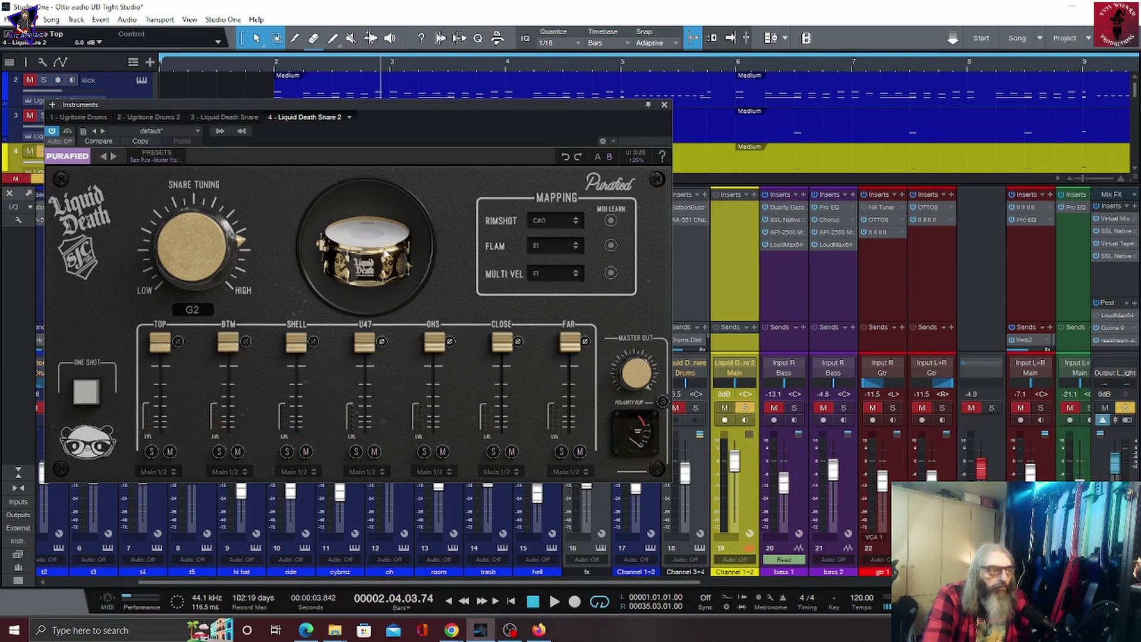
Load the Purafied factory preset Murder Your Snare and strike the drum several times to hear it
{"action": "left_click", "coordinate": [369, 237]}
{"action": "left_click", "coordinate": [368, 238]}
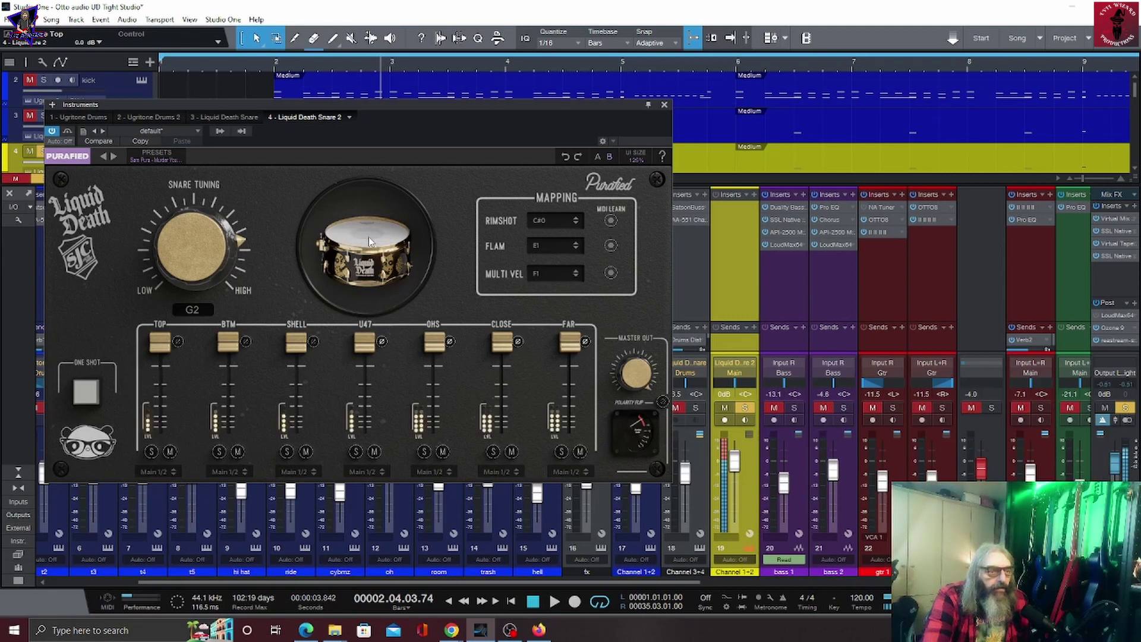
{"action": "left_click", "coordinate": [368, 238]}
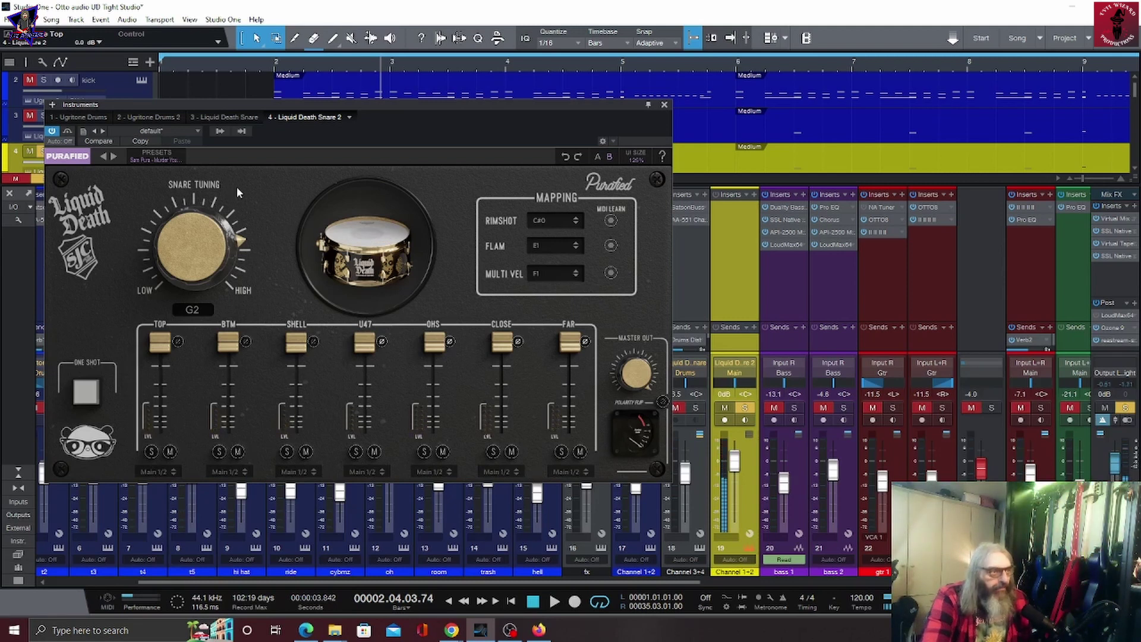
Load the Artist factory preset Godfather666 and play the snare several times
{"action": "left_click", "coordinate": [154, 160]}
{"action": "mouse_move", "coordinate": [205, 195]}
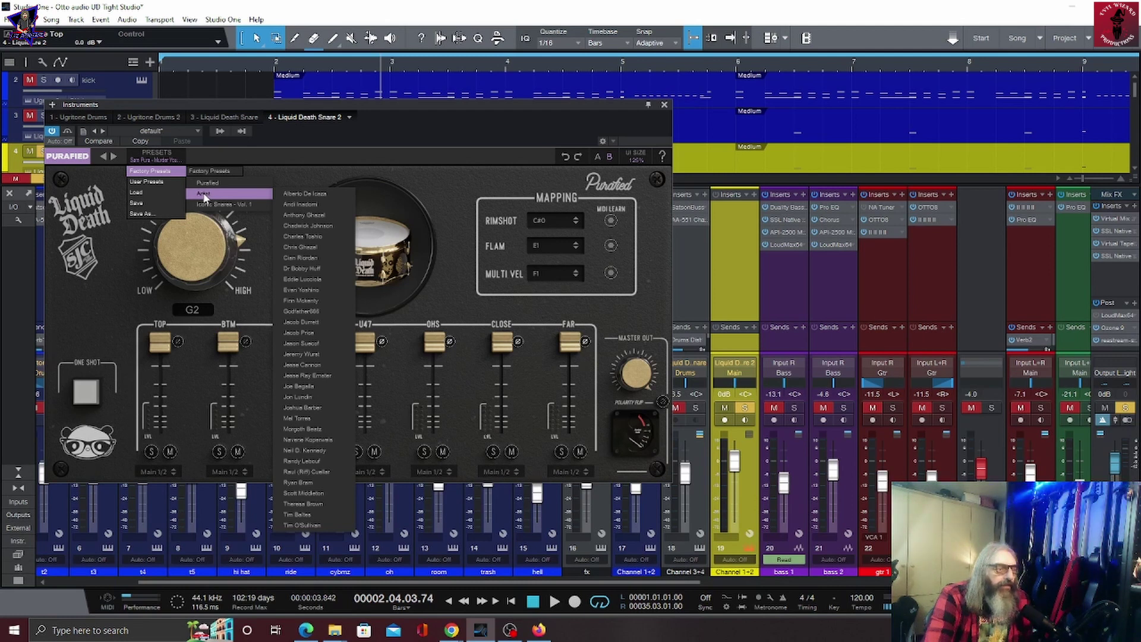
{"action": "left_click", "coordinate": [325, 312]}
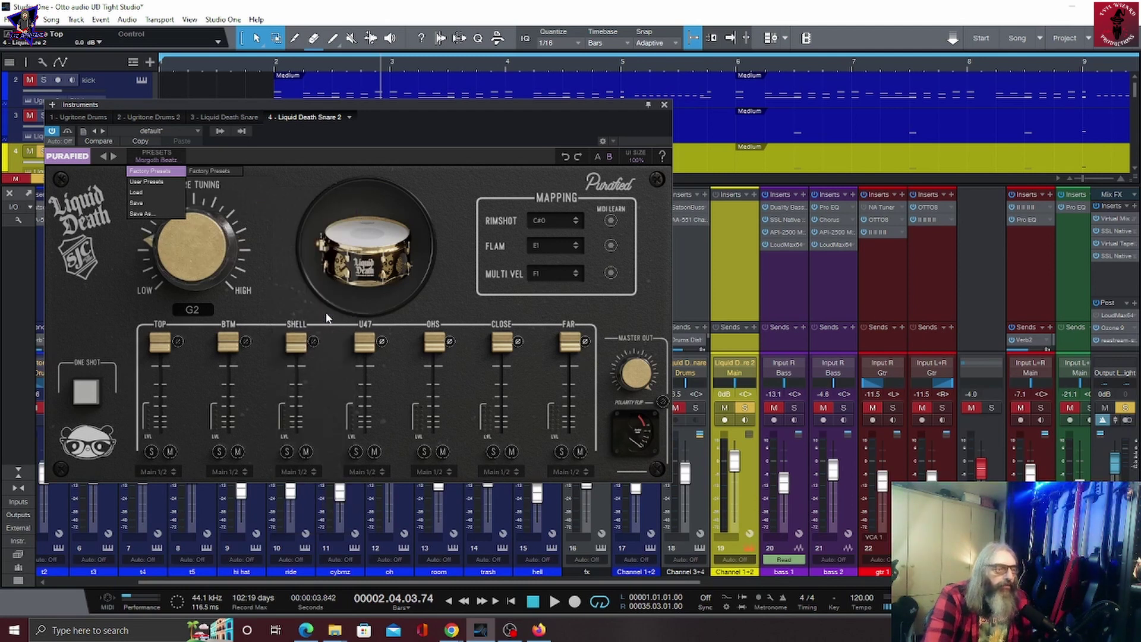
{"action": "left_click", "coordinate": [352, 244]}
{"action": "left_click", "coordinate": [351, 244]}
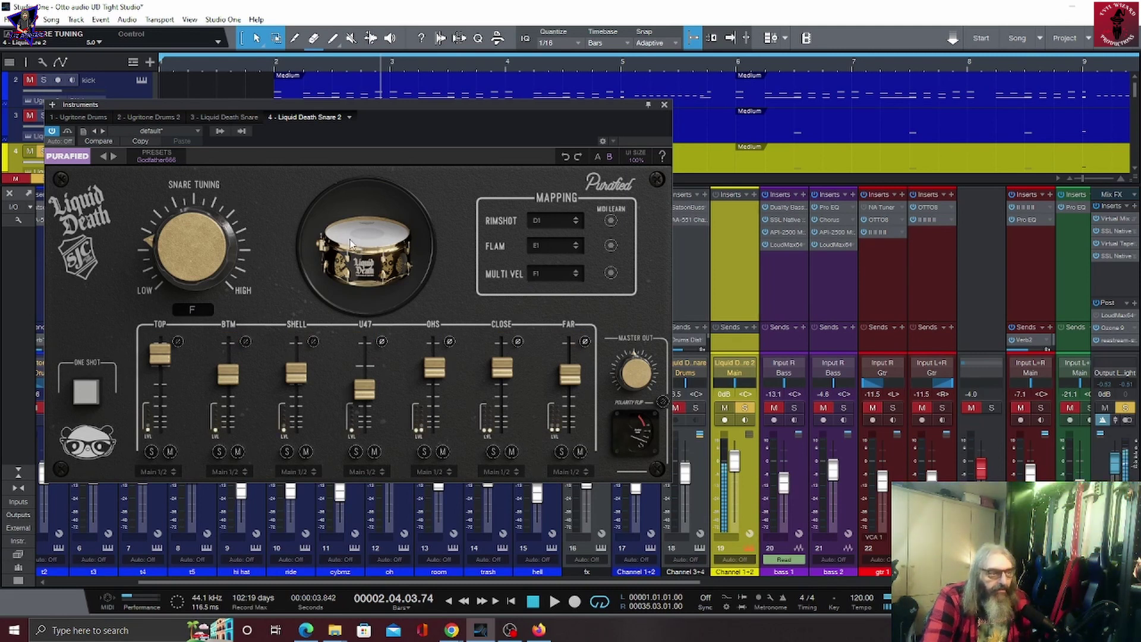
{"action": "left_click", "coordinate": [351, 243]}
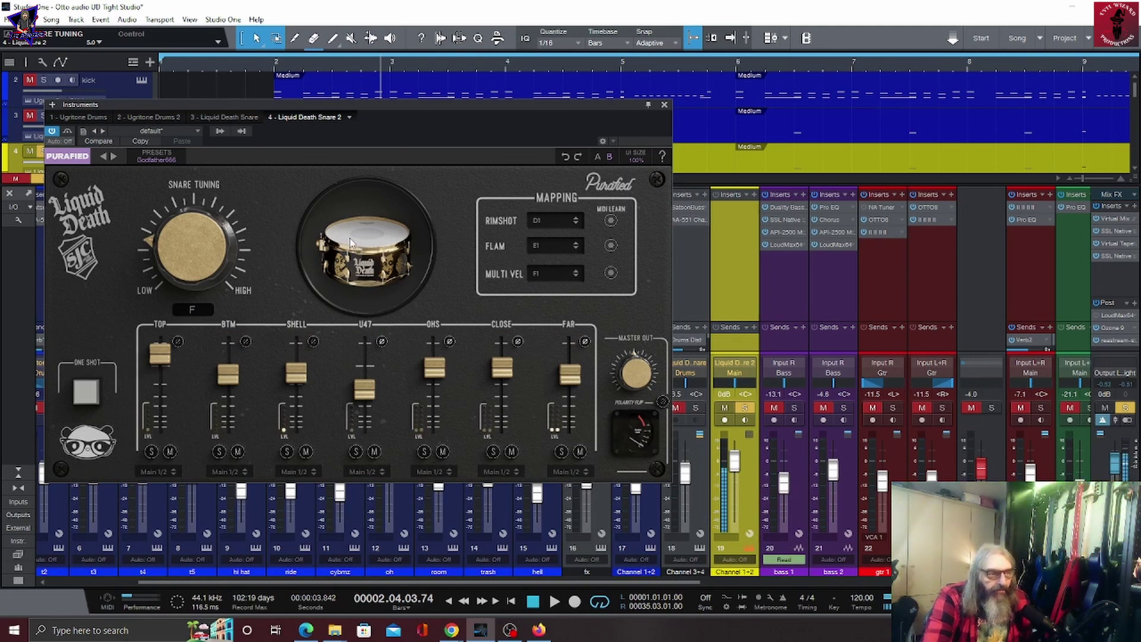
Load the Artist factory preset Randy Lebouf and play the snare several times
{"action": "left_click", "coordinate": [161, 157]}
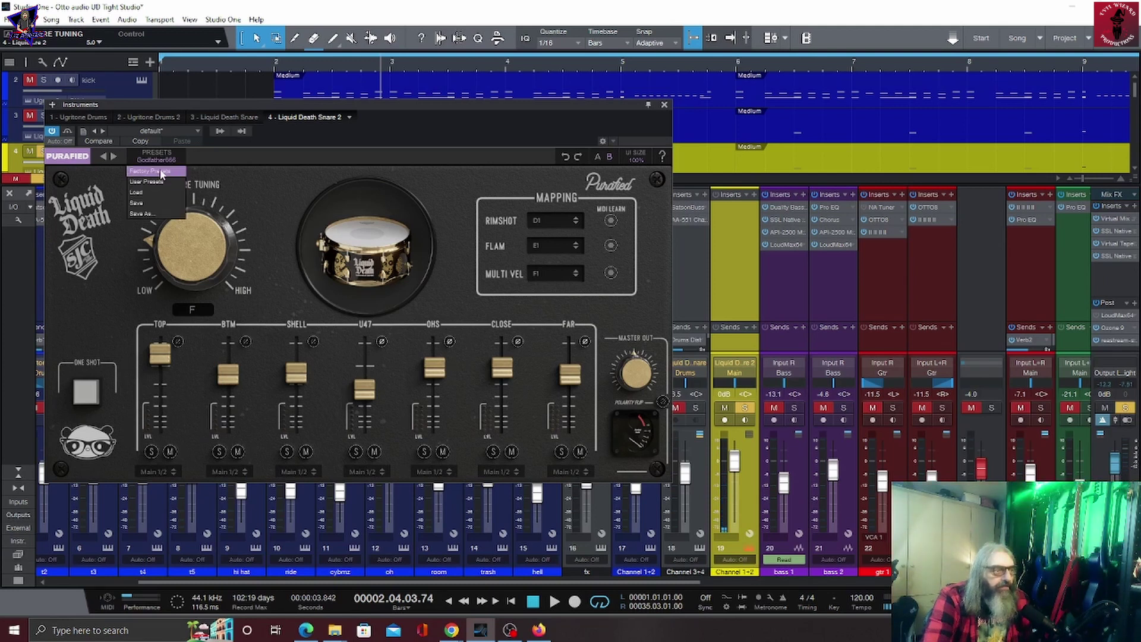
{"action": "mouse_move", "coordinate": [161, 172]}
{"action": "mouse_move", "coordinate": [231, 193]}
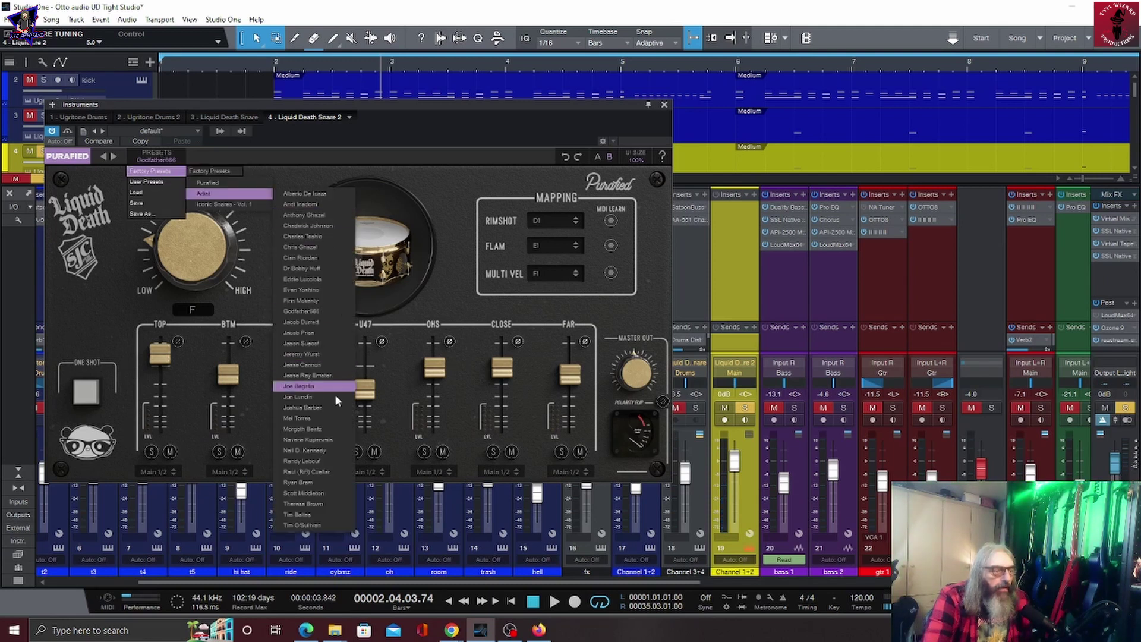
{"action": "left_click", "coordinate": [332, 462]}
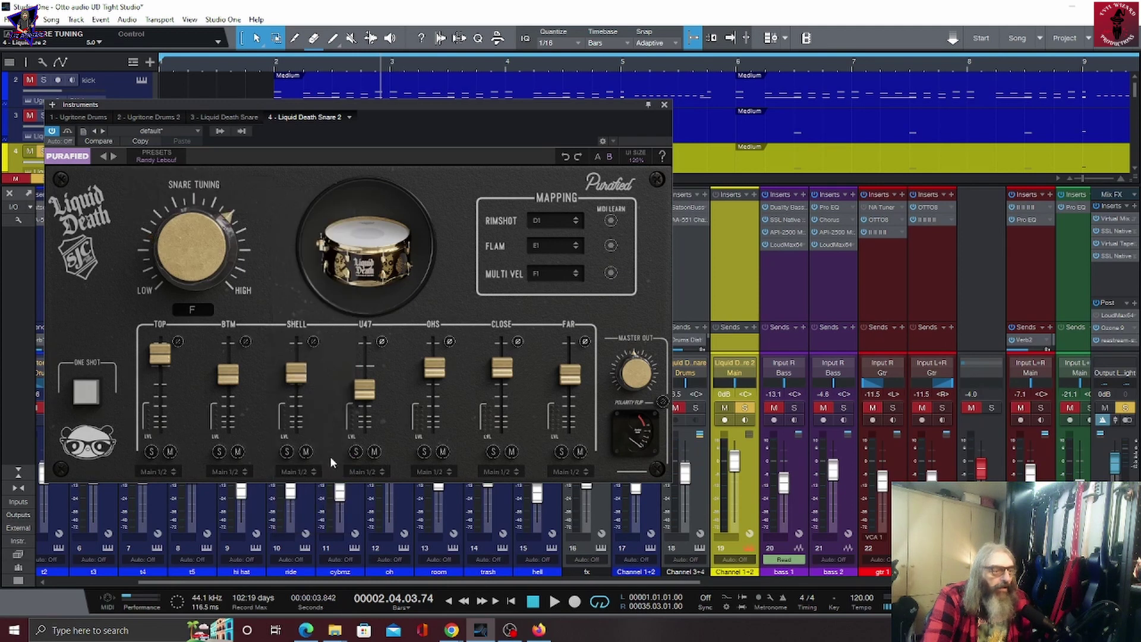
{"action": "left_click", "coordinate": [357, 243]}
{"action": "left_click", "coordinate": [357, 243]}
{"action": "left_click", "coordinate": [357, 243]}
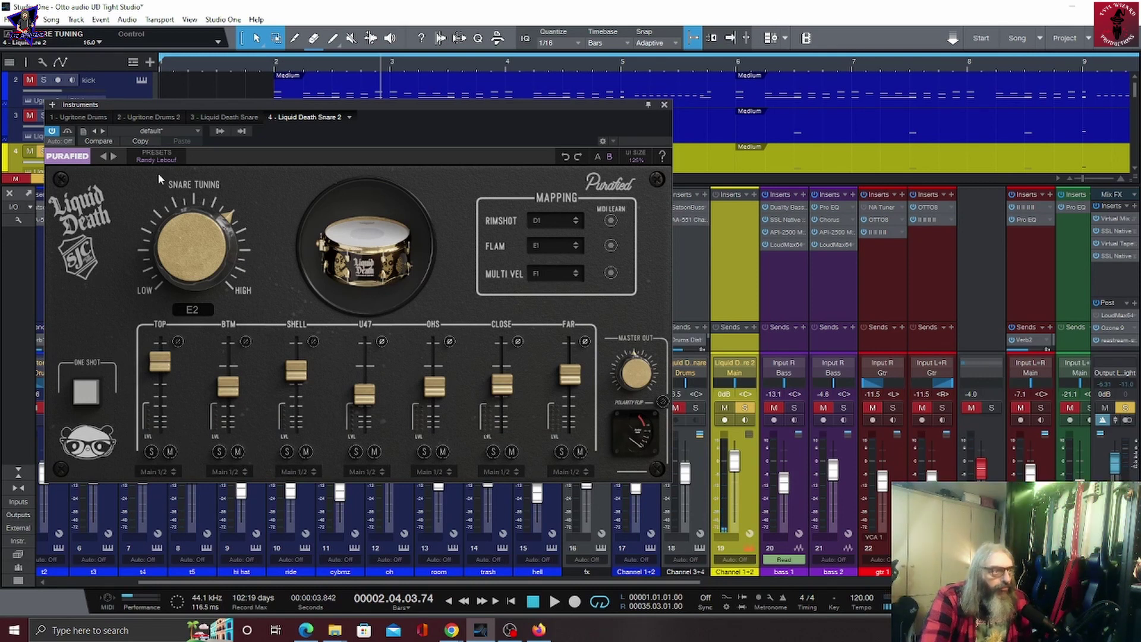
Load Blink 182 - The Anthem Part Two from the Iconic Snares - Vol. 1 presets and strike the snare repeatedly
{"action": "left_click", "coordinate": [158, 155]}
{"action": "mouse_move", "coordinate": [202, 194]}
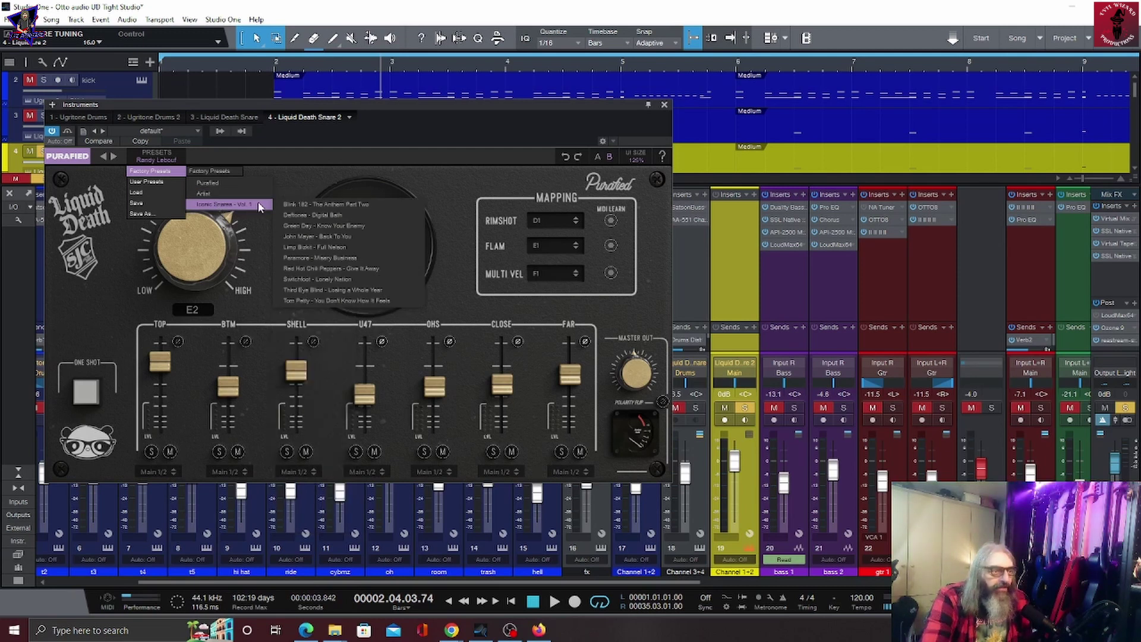
{"action": "left_click", "coordinate": [329, 204]}
{"action": "left_click", "coordinate": [356, 236]}
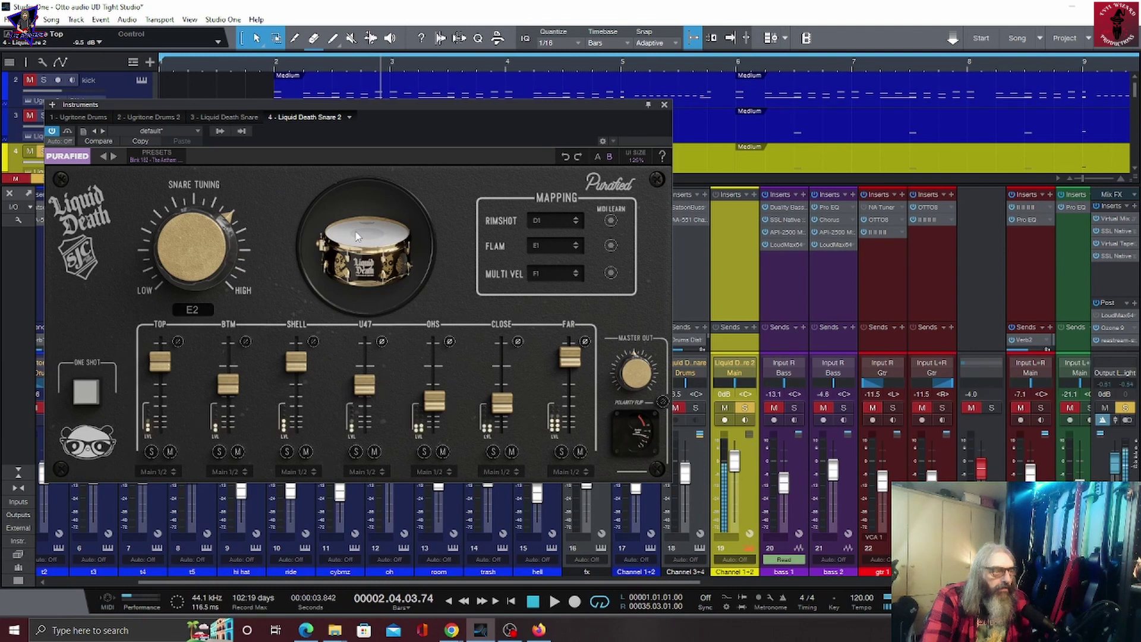
{"action": "left_click", "coordinate": [356, 235]}
{"action": "left_click", "coordinate": [357, 236]}
Audition the Iconic Snares presets Paramore - Misery Business and Tom Petty - You Don't Know How It Feels, striking the snare with each
{"action": "left_click", "coordinate": [155, 158]}
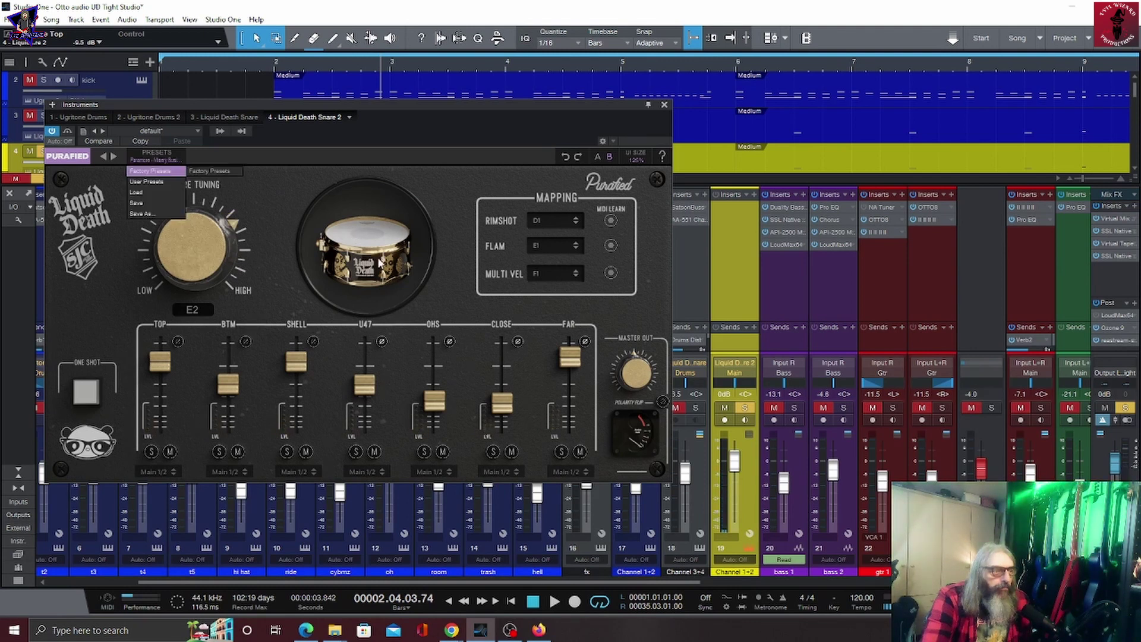
{"action": "left_click", "coordinate": [358, 246]}
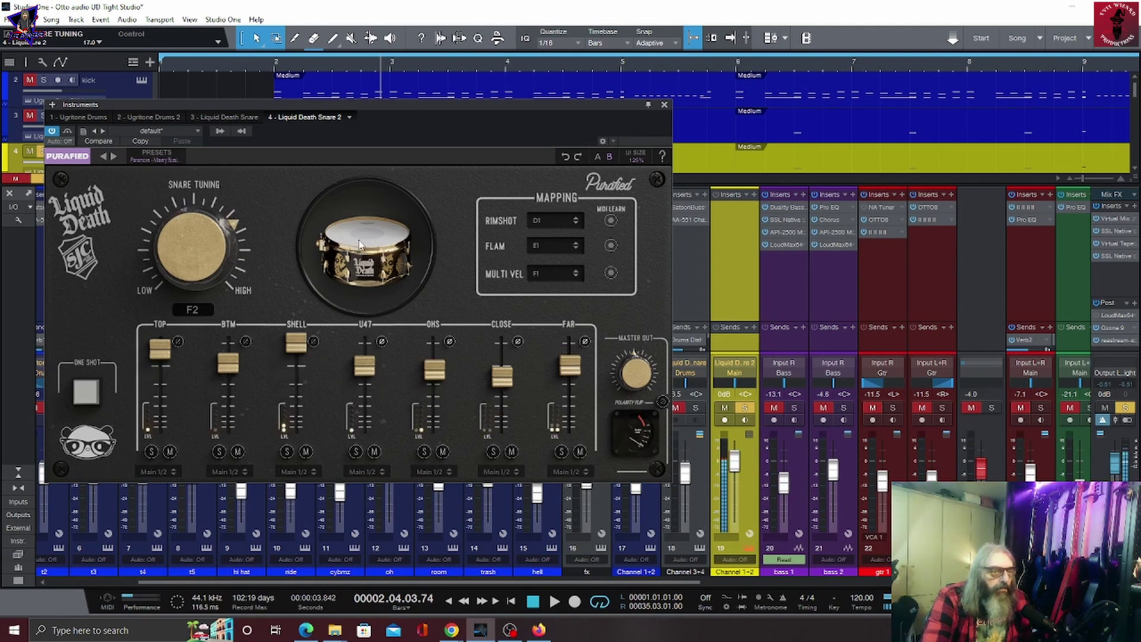
{"action": "left_click", "coordinate": [155, 158]}
{"action": "mouse_move", "coordinate": [150, 171]}
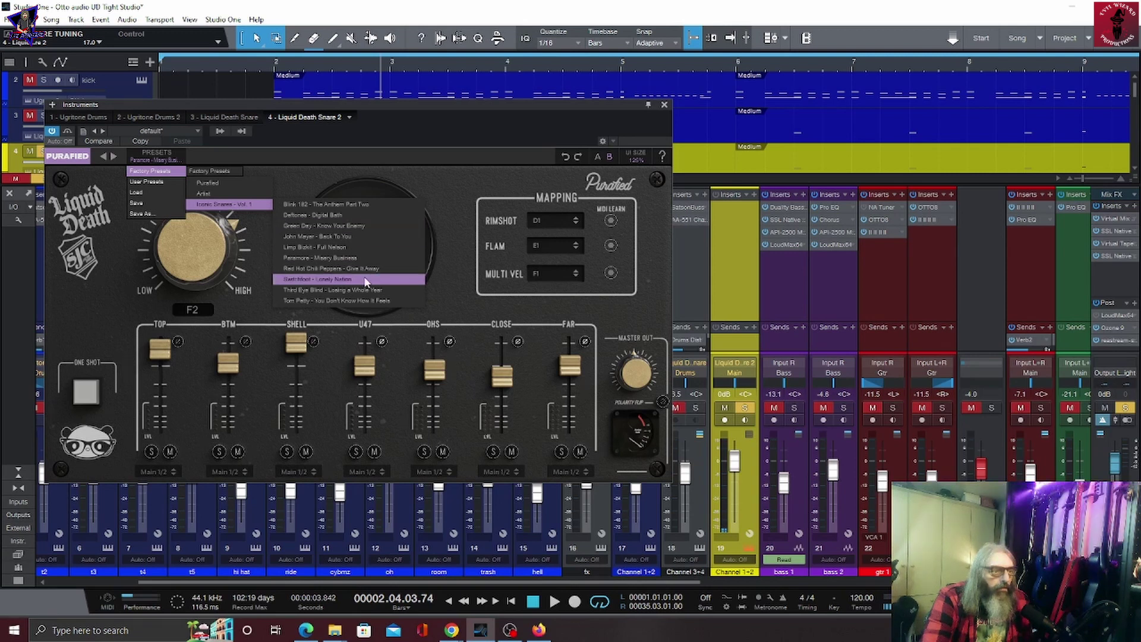
{"action": "left_click", "coordinate": [365, 301]}
{"action": "left_click", "coordinate": [366, 244]}
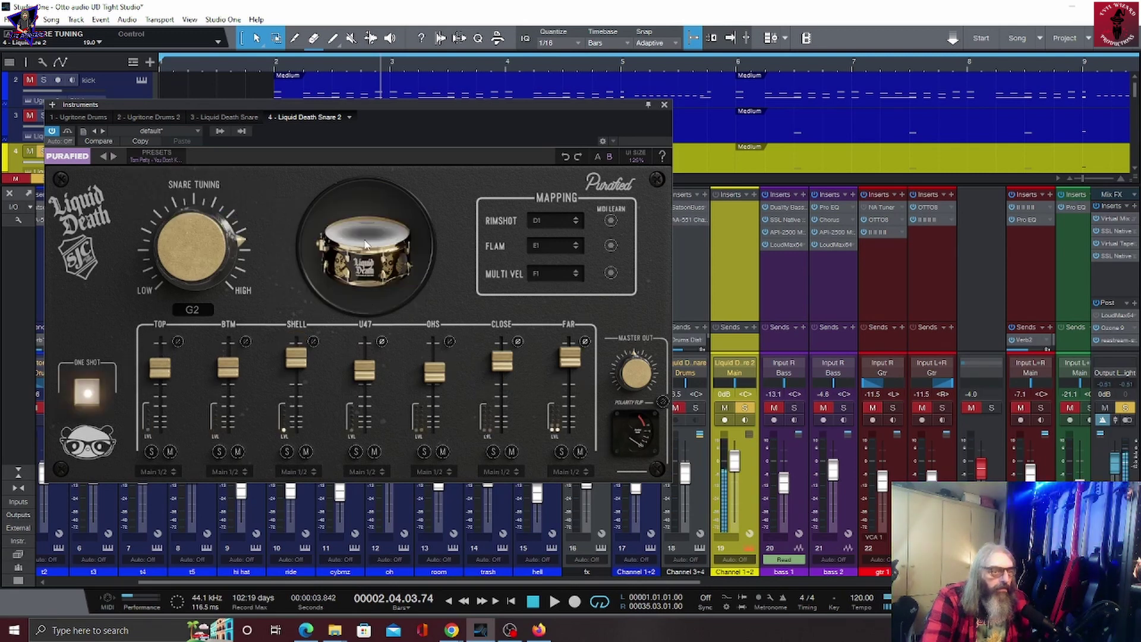
Close the snare plugin window, then unsolo and mute the Liquid Death Snare 2 channel in the mixer
{"action": "left_click", "coordinate": [664, 105]}
{"action": "left_click", "coordinate": [745, 408]}
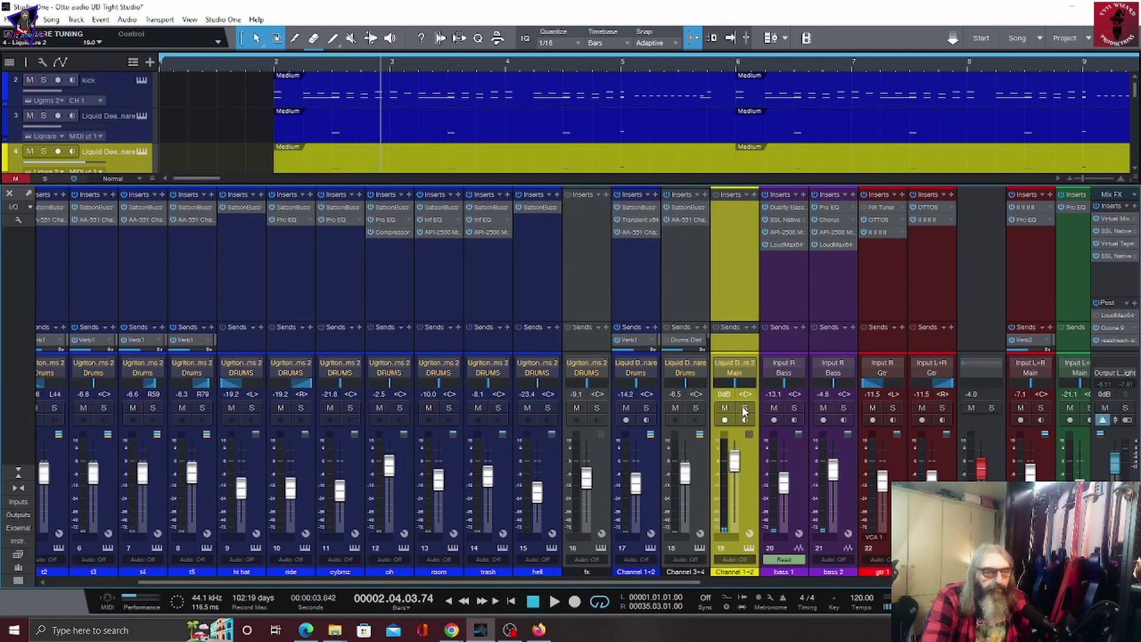
{"action": "left_click", "coordinate": [724, 407]}
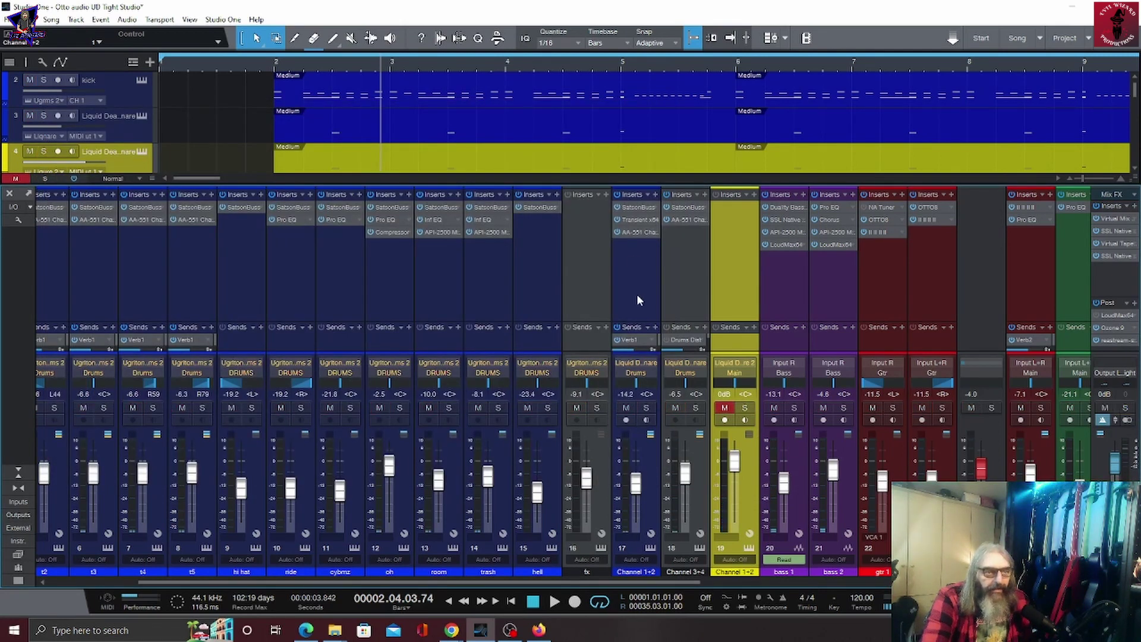
Select the first Liquid Death snare track and view the kick track's Ugritone Drums 2 instrument, closing its window when done
{"action": "left_click", "coordinate": [203, 125]}
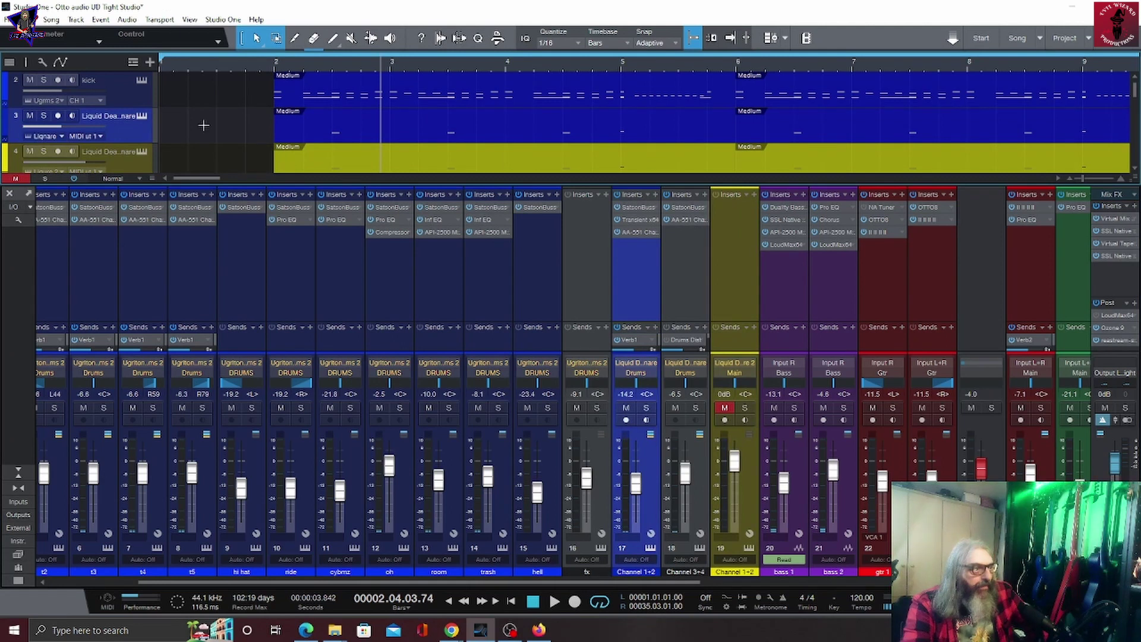
{"action": "left_click", "coordinate": [140, 81]}
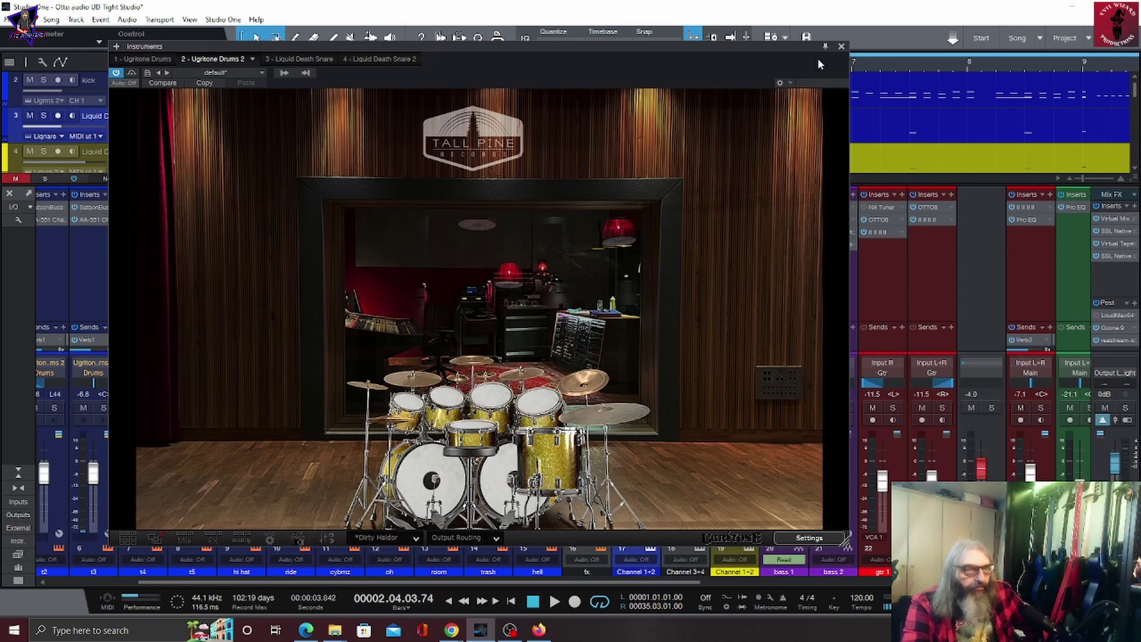
{"action": "left_click", "coordinate": [840, 47]}
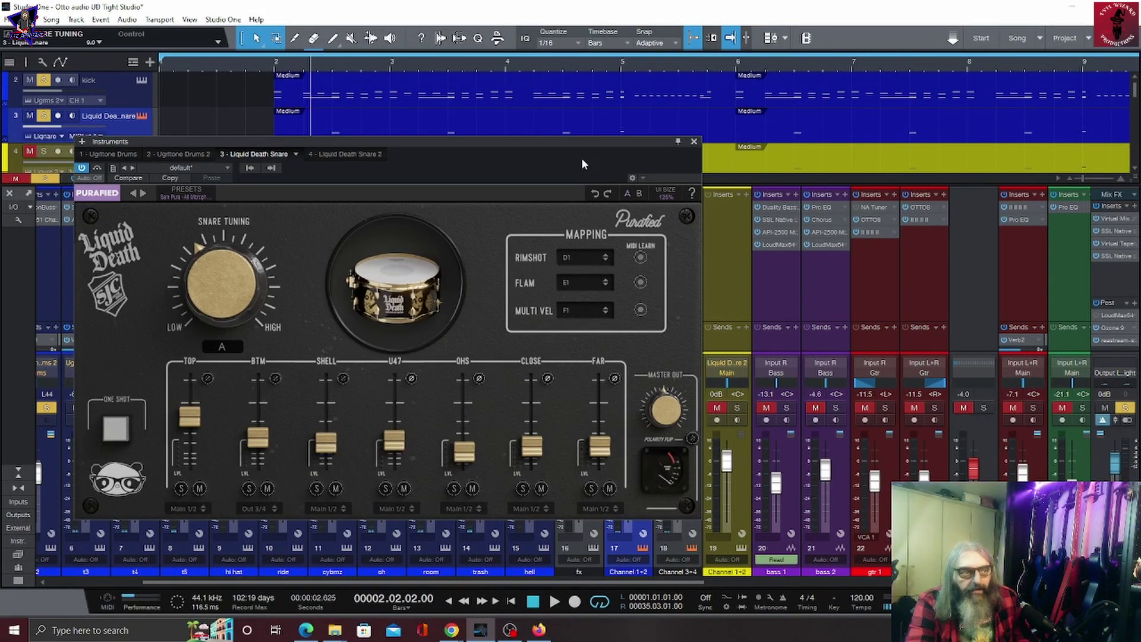
Play a passage of the drum mix with the Liquid Death Snare window open, then move the window clear of the snare channels
{"action": "left_click_drag", "start_coordinate": [580, 144], "coordinate": [568, 155]}
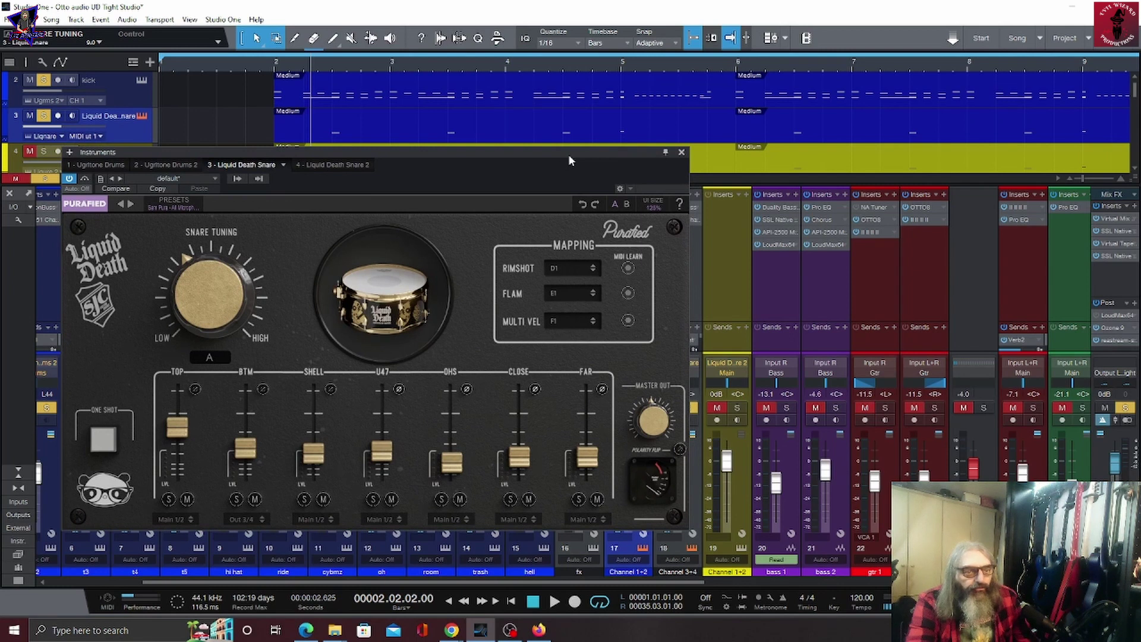
{"action": "key", "text": "space"}
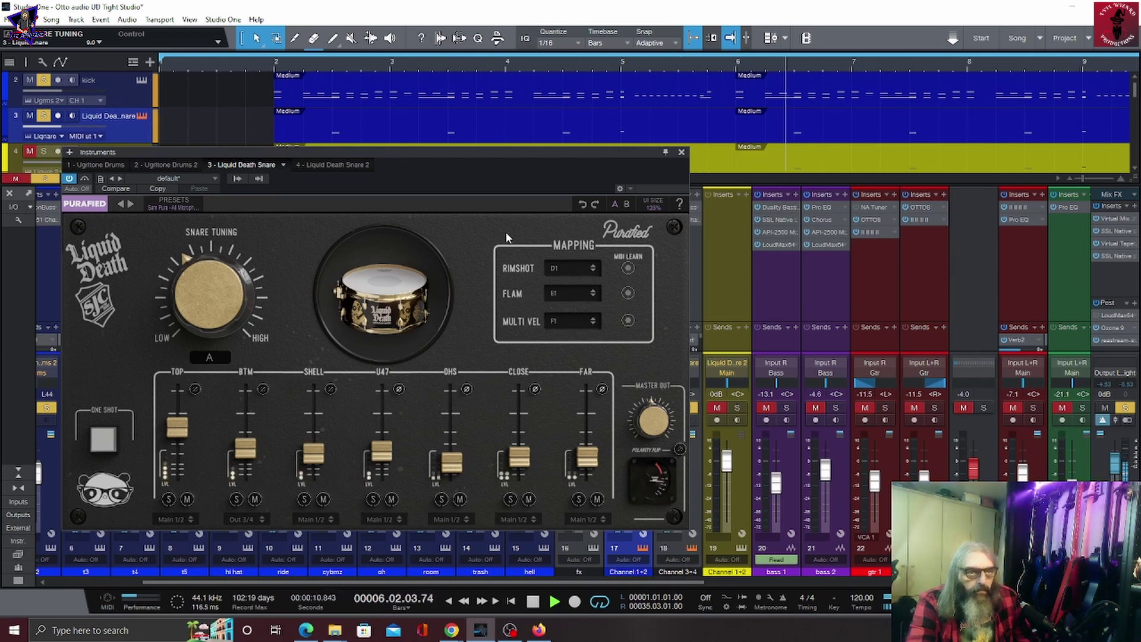
{"action": "key", "text": "space"}
{"action": "left_click_drag", "start_coordinate": [574, 154], "coordinate": [511, 126]}
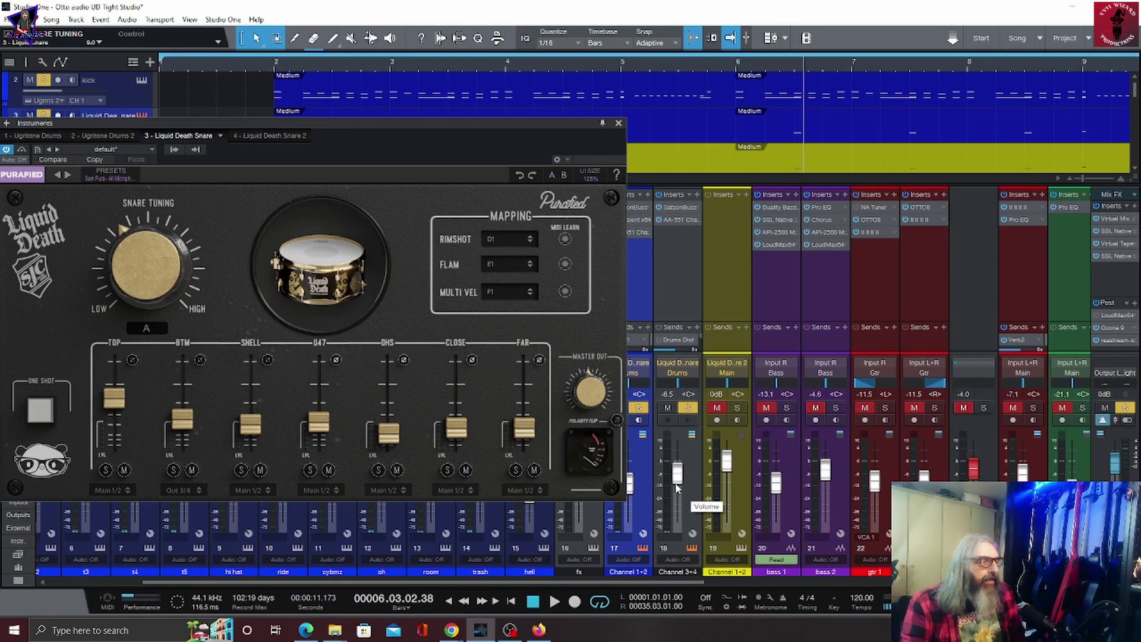
Review the Transient, SatsonBuss and AA-551 Channel Strip inserts on snare Channel 1+2, closing the insert window when done
{"action": "left_click", "coordinate": [638, 220]}
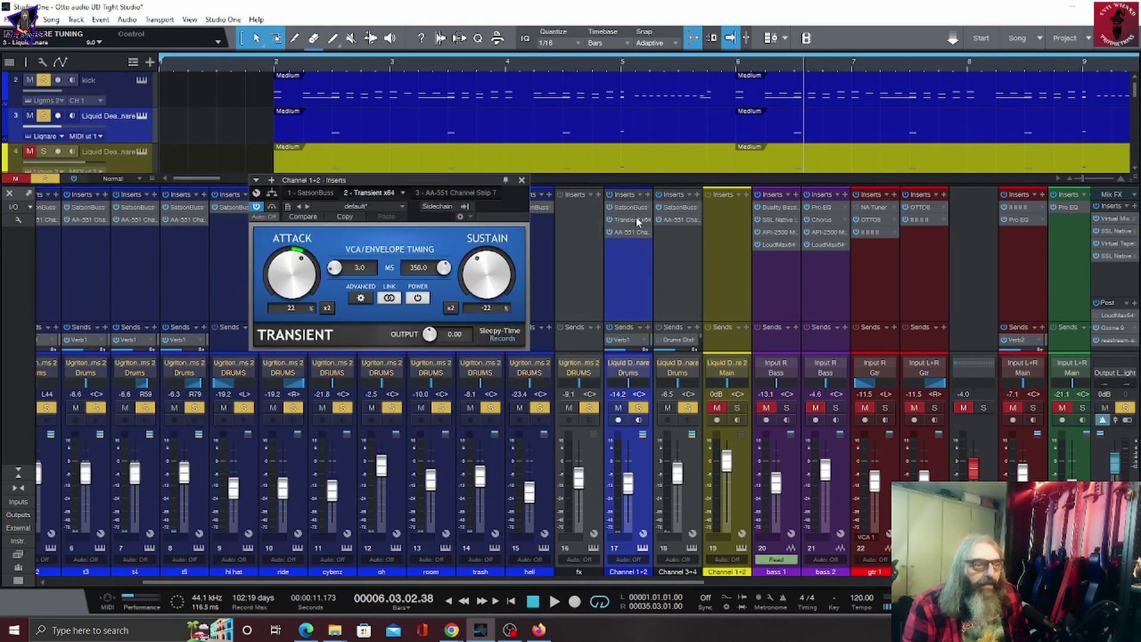
{"action": "left_click", "coordinate": [639, 208]}
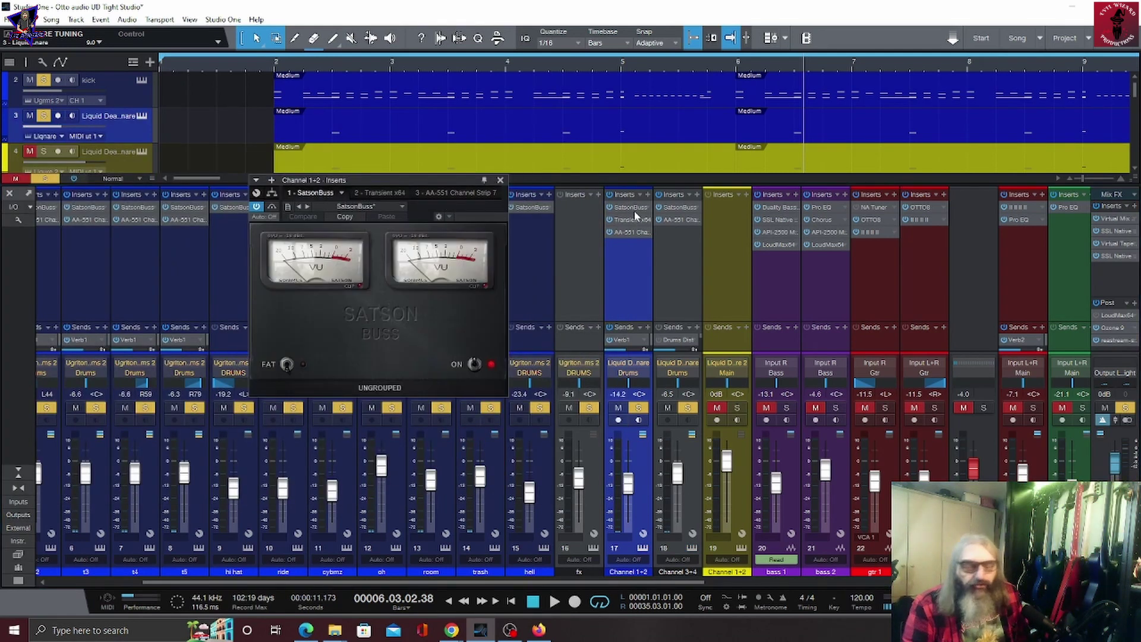
{"action": "left_click", "coordinate": [621, 219]}
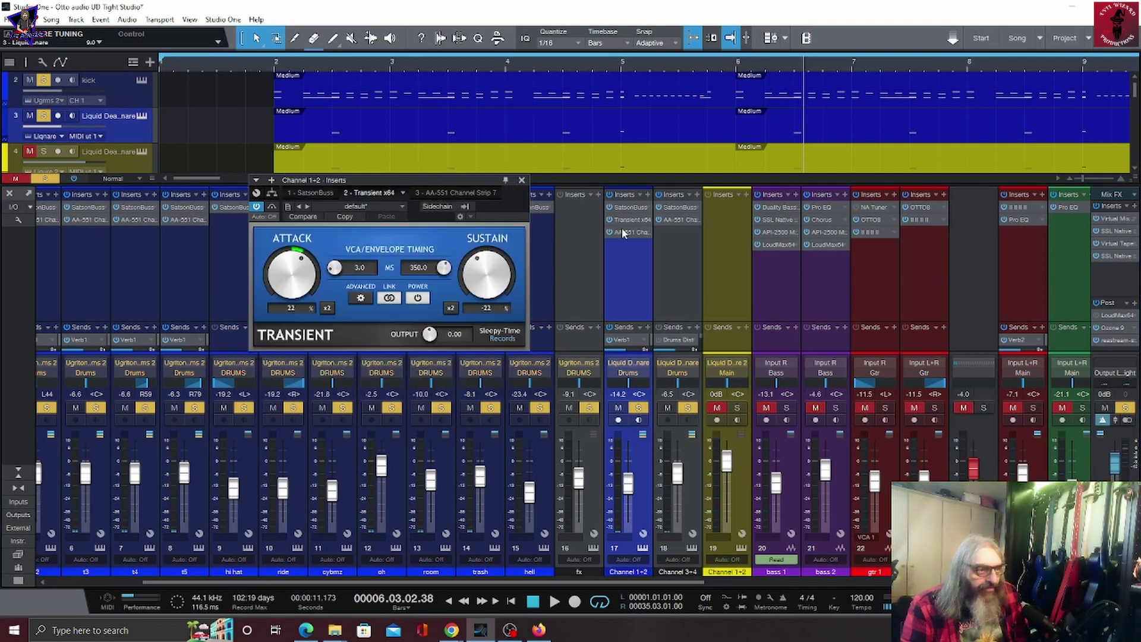
{"action": "left_click", "coordinate": [622, 232]}
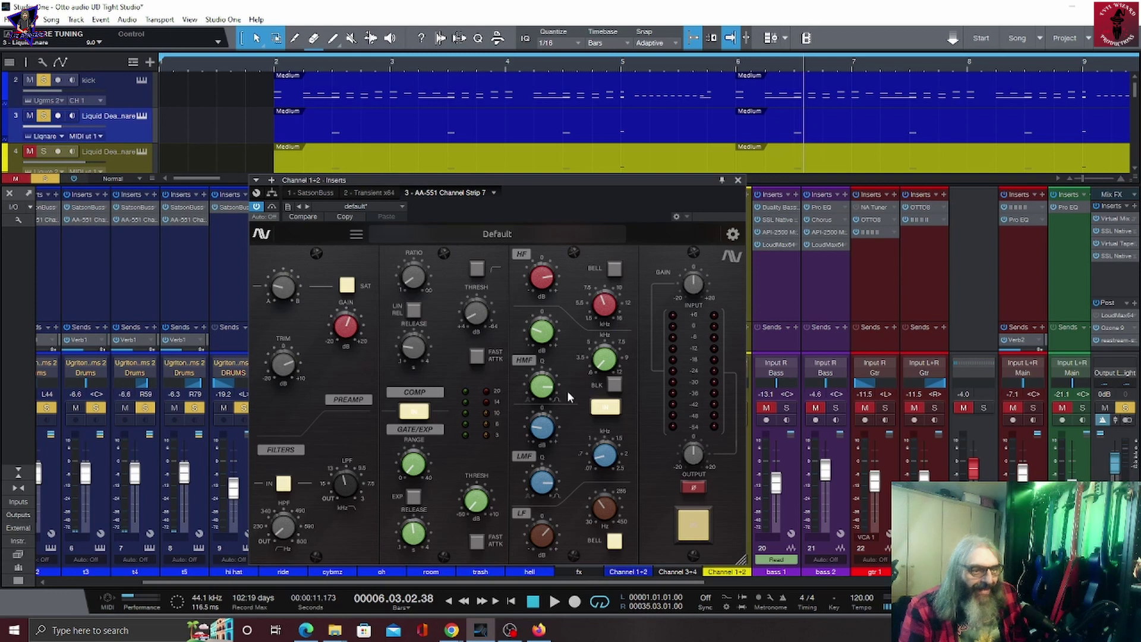
{"action": "left_click", "coordinate": [738, 181]}
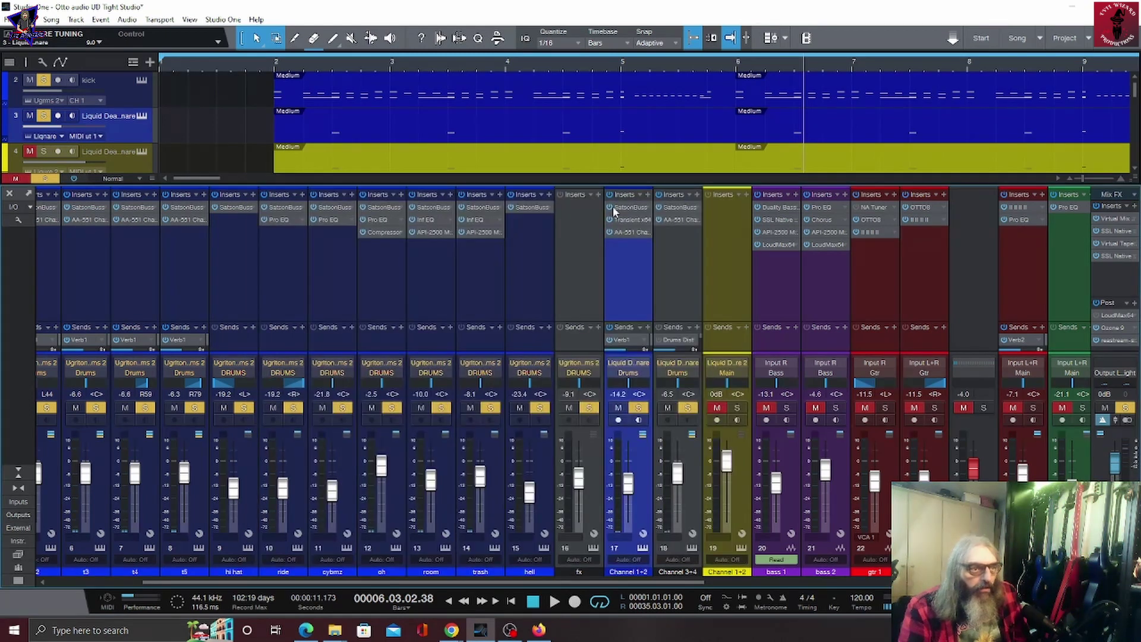
Examine the SatsonBuss and AA-551 Channel Strip inserts on snare Channel 3+4, including the channel strip's high-pass filter
{"action": "left_click", "coordinate": [681, 209]}
{"action": "double_click", "coordinate": [682, 210]}
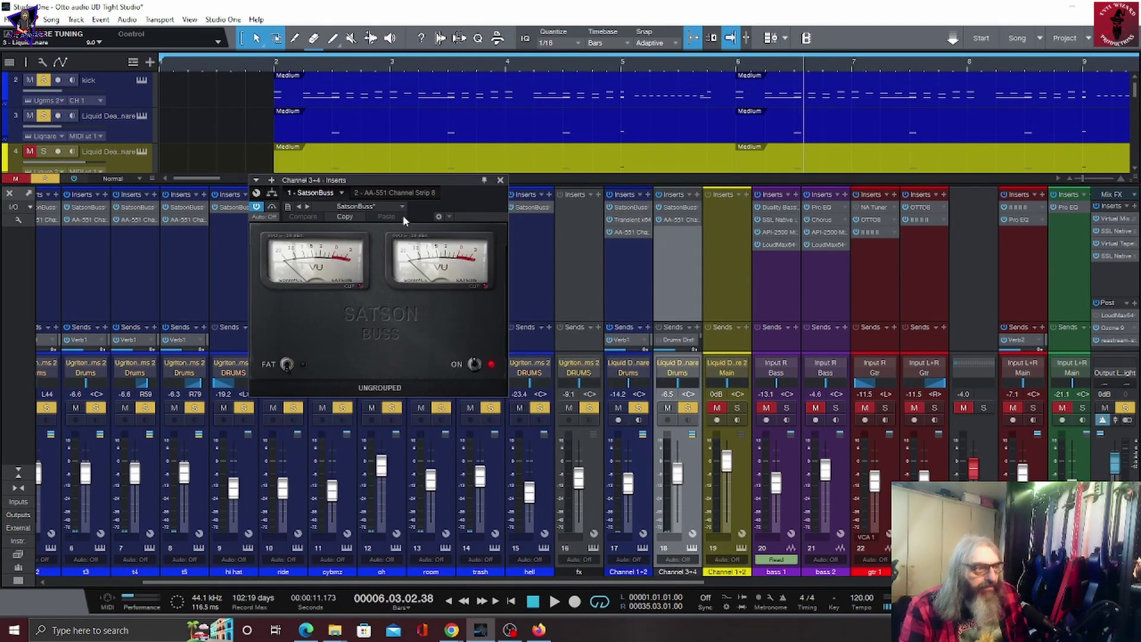
{"action": "left_click", "coordinate": [397, 197]}
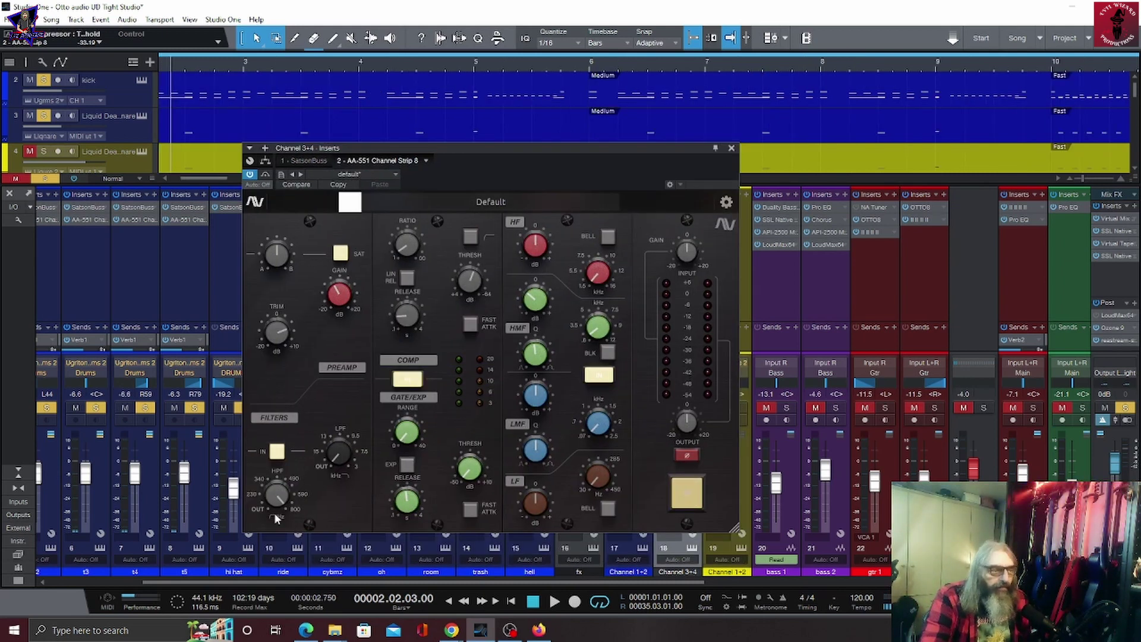
{"action": "mouse_move", "coordinate": [276, 497]}
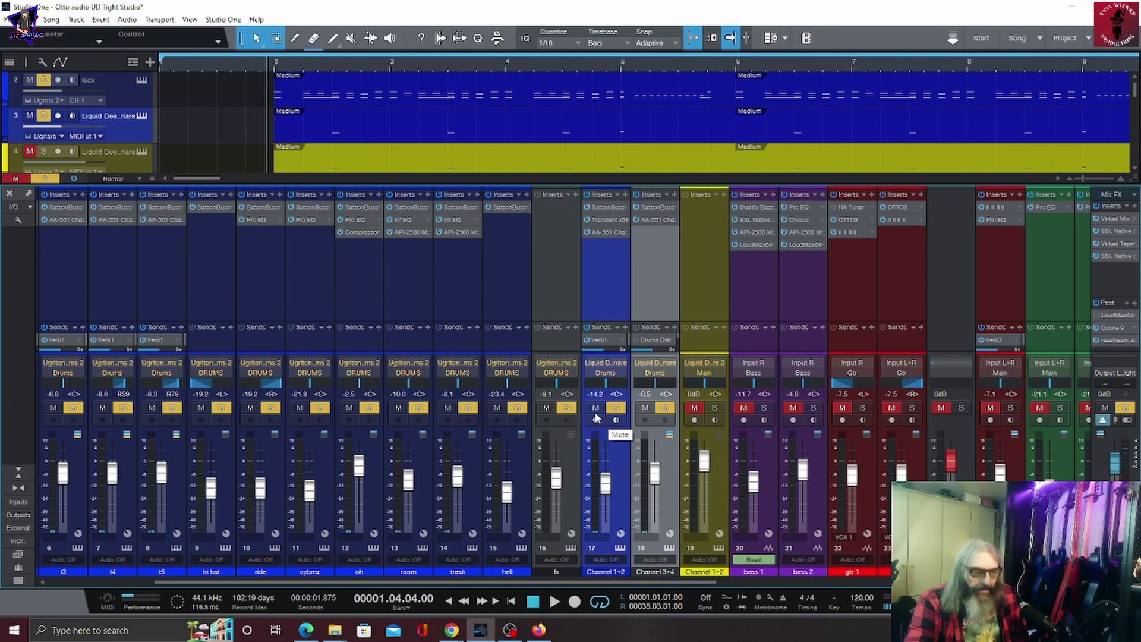
Play the soloed drums and compare them with the grouped Liquid Death snare channels muted and unmuted
{"action": "key", "text": "space"}
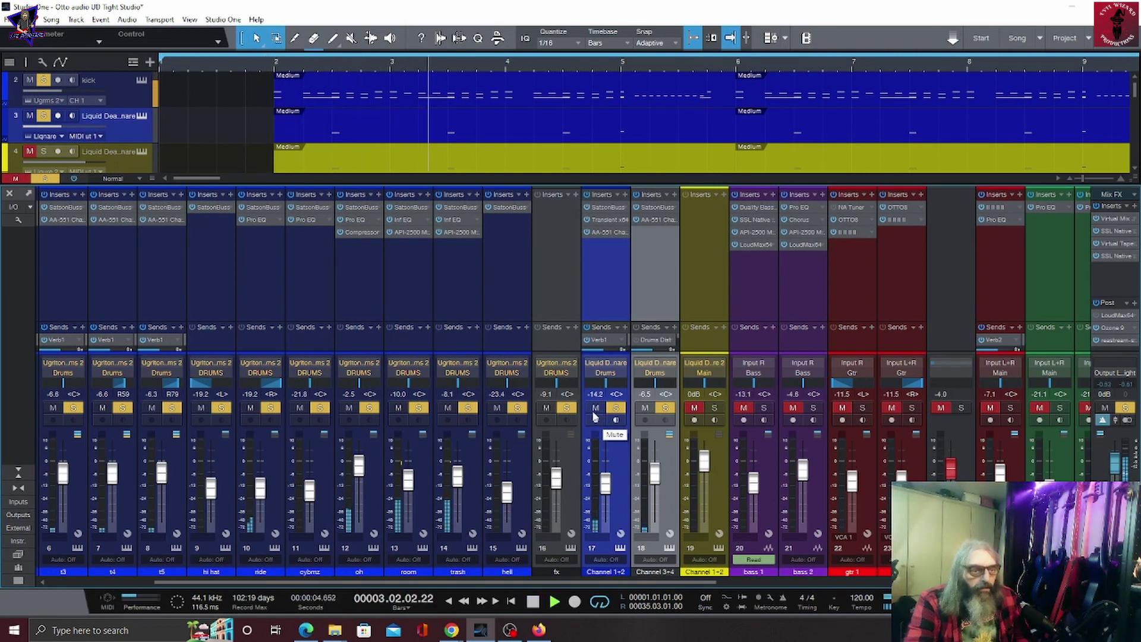
{"action": "left_click", "coordinate": [595, 413]}
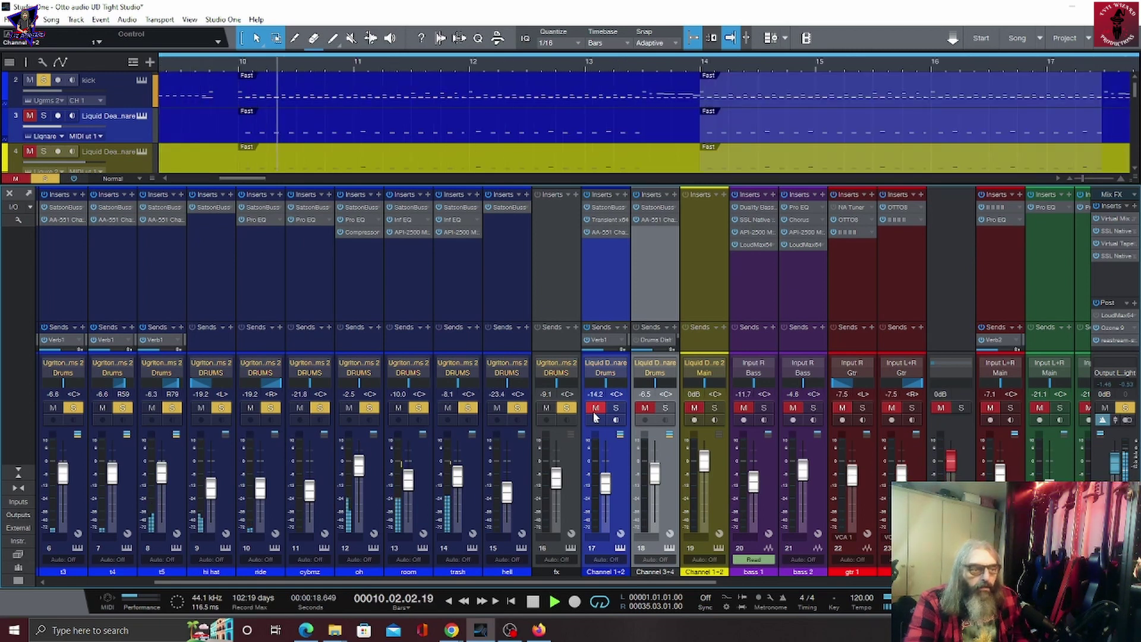
{"action": "left_click", "coordinate": [594, 410]}
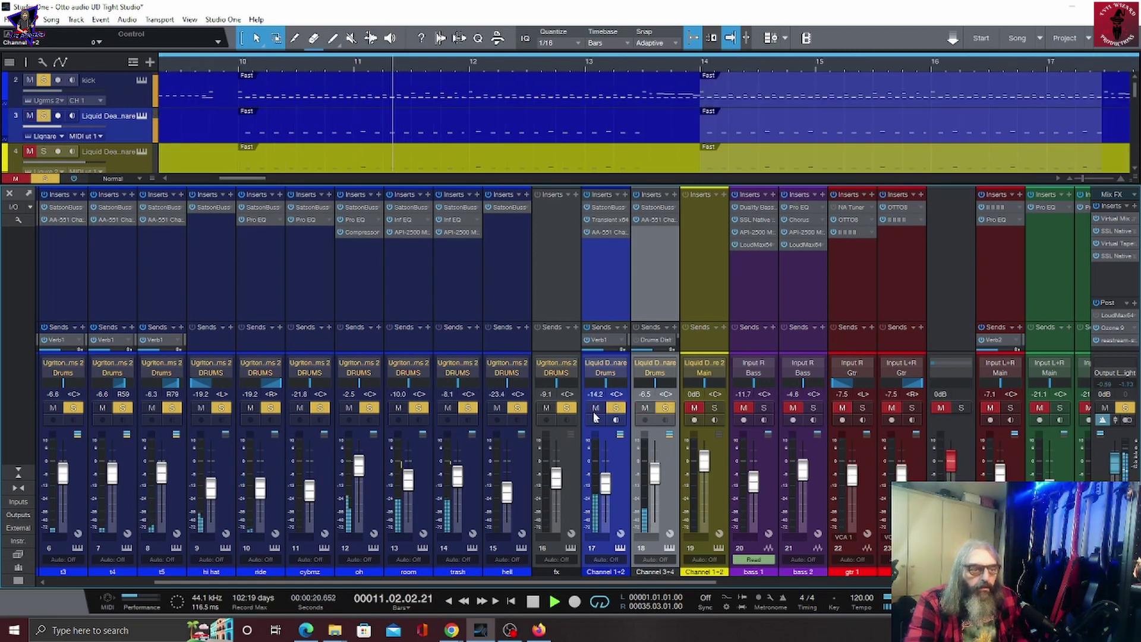
{"action": "key", "text": "space"}
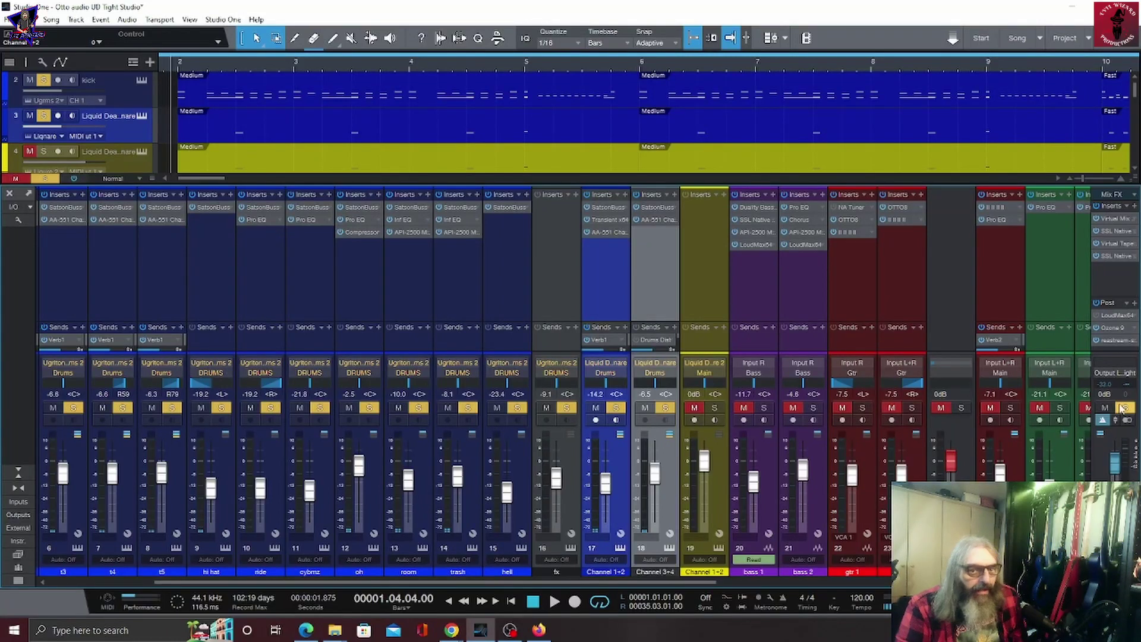
Clear all channel solos and play the full mix, muting and unmuting the grouped Liquid Death snare channels twice
{"action": "left_click", "coordinate": [1126, 409]}
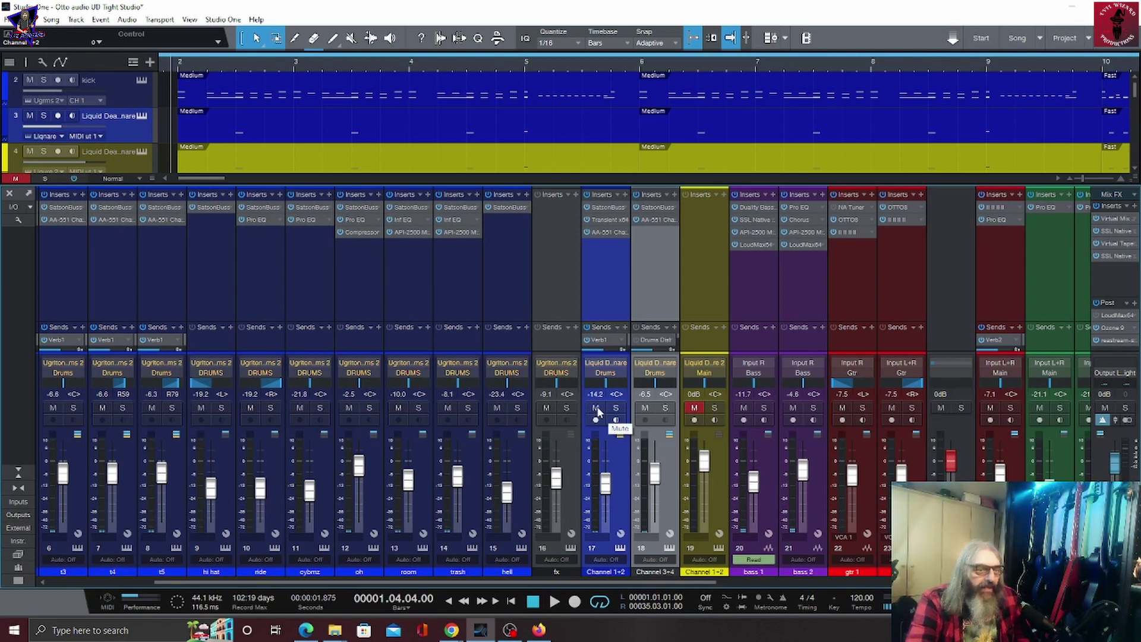
{"action": "scroll", "coordinate": [599, 410], "scroll_direction": "right", "scroll_amount": 2}
{"action": "key", "text": "space"}
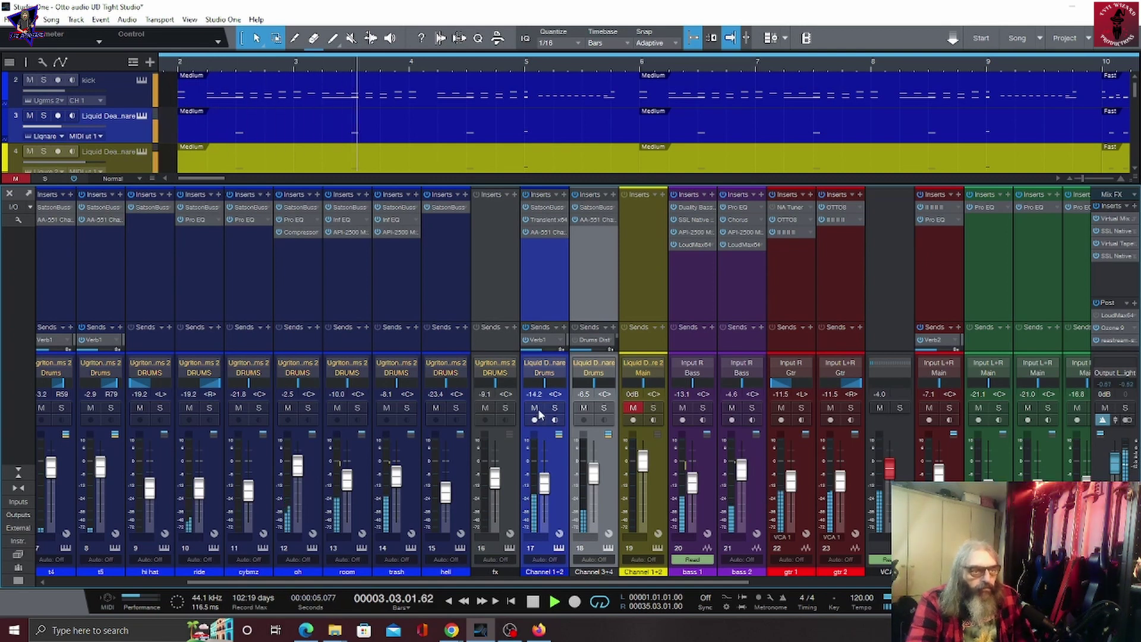
{"action": "left_click", "coordinate": [534, 408]}
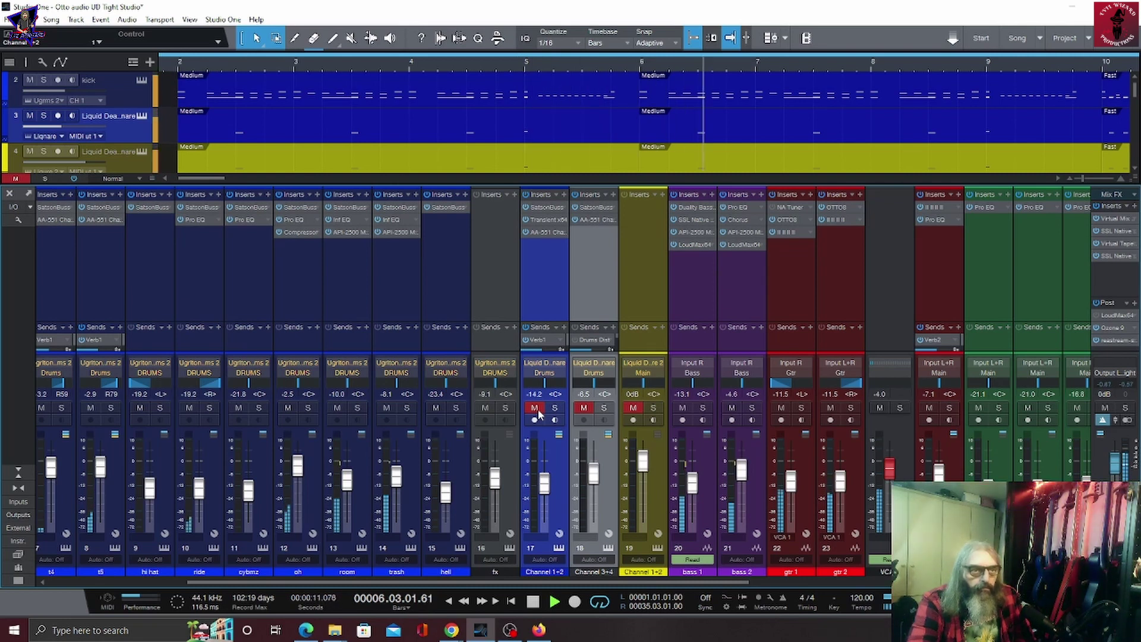
{"action": "left_click", "coordinate": [535, 408]}
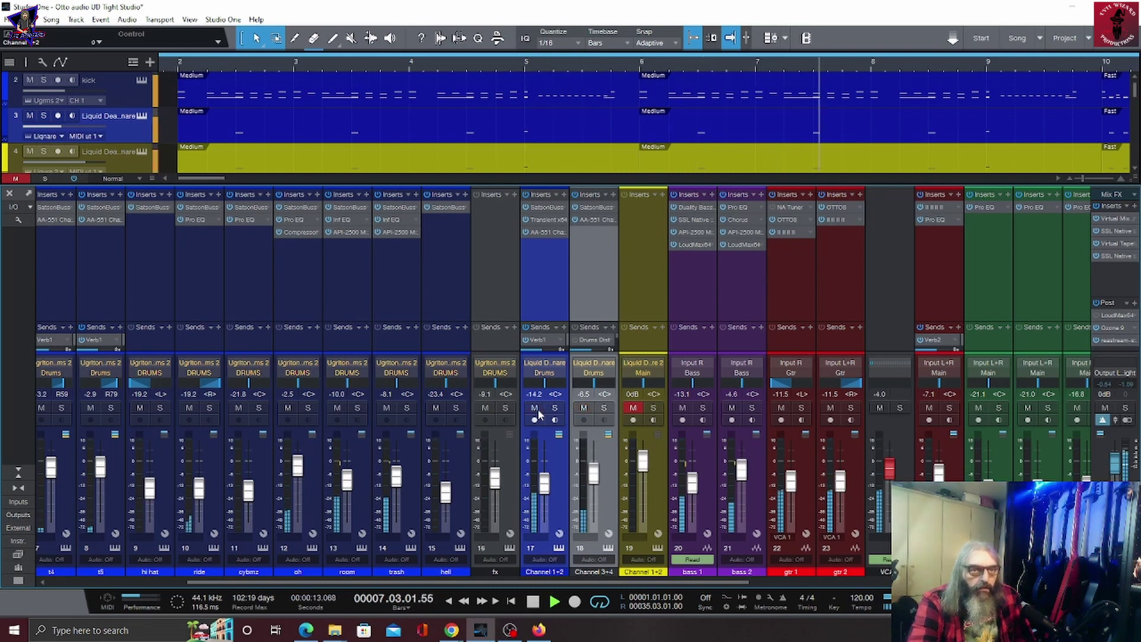
{"action": "left_click", "coordinate": [535, 408]}
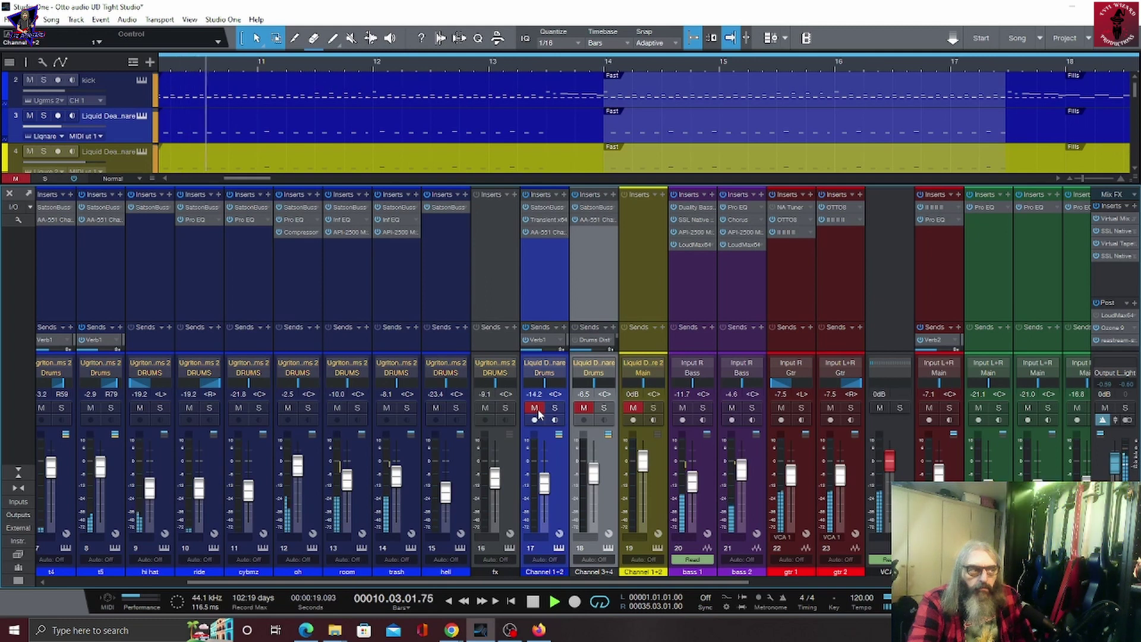
{"action": "left_click", "coordinate": [536, 409]}
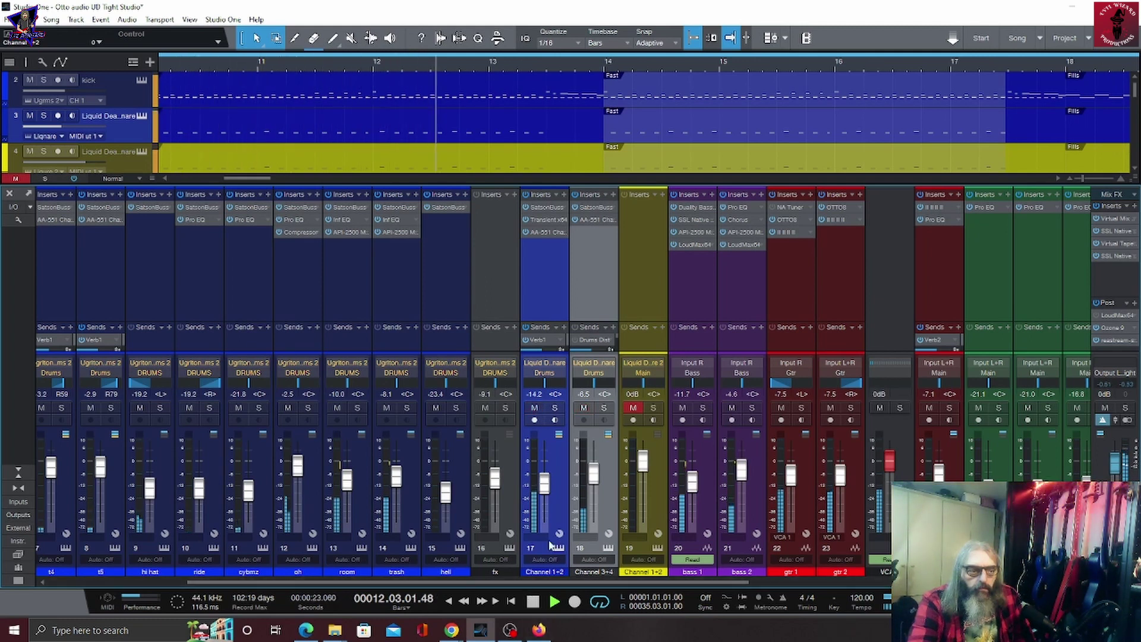
Lower the Liquid Death snare Channel 1+2 fader to -15.8 dB and compare the mix with the grouped snare muted and unmuted
{"action": "left_click_drag", "start_coordinate": [544, 483], "coordinate": [543, 489]}
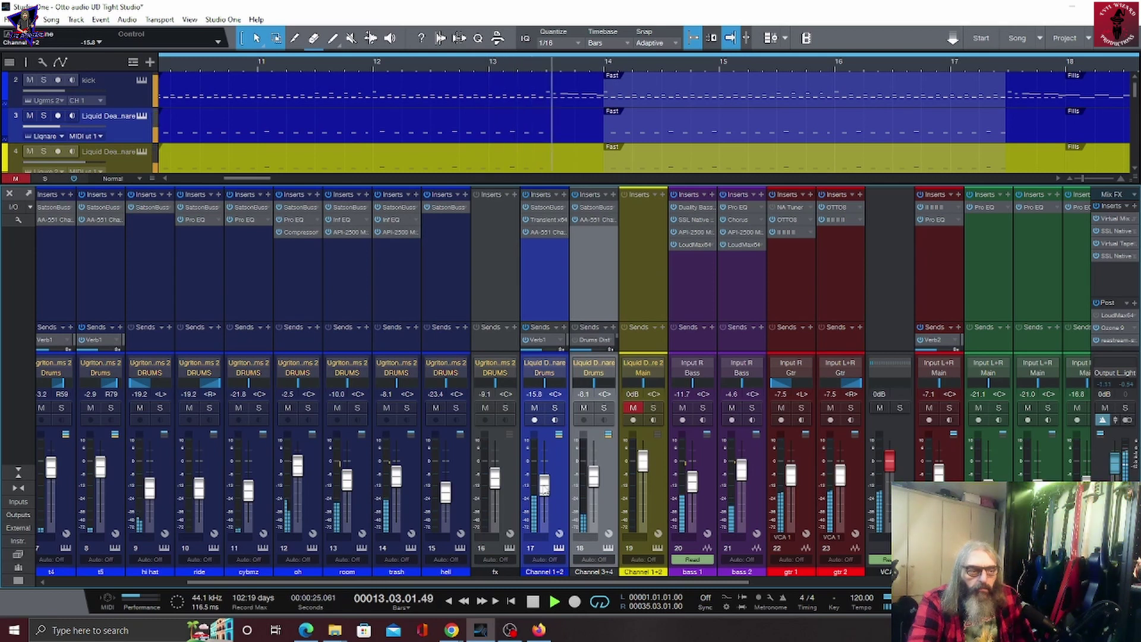
{"action": "left_click", "coordinate": [533, 408]}
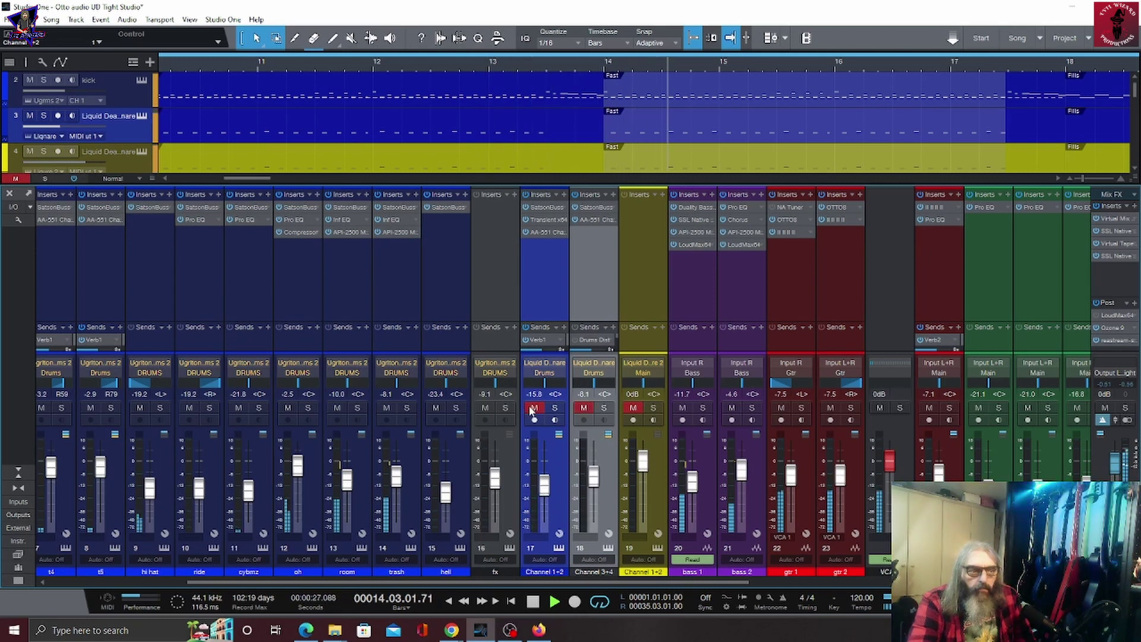
{"action": "left_click", "coordinate": [533, 409]}
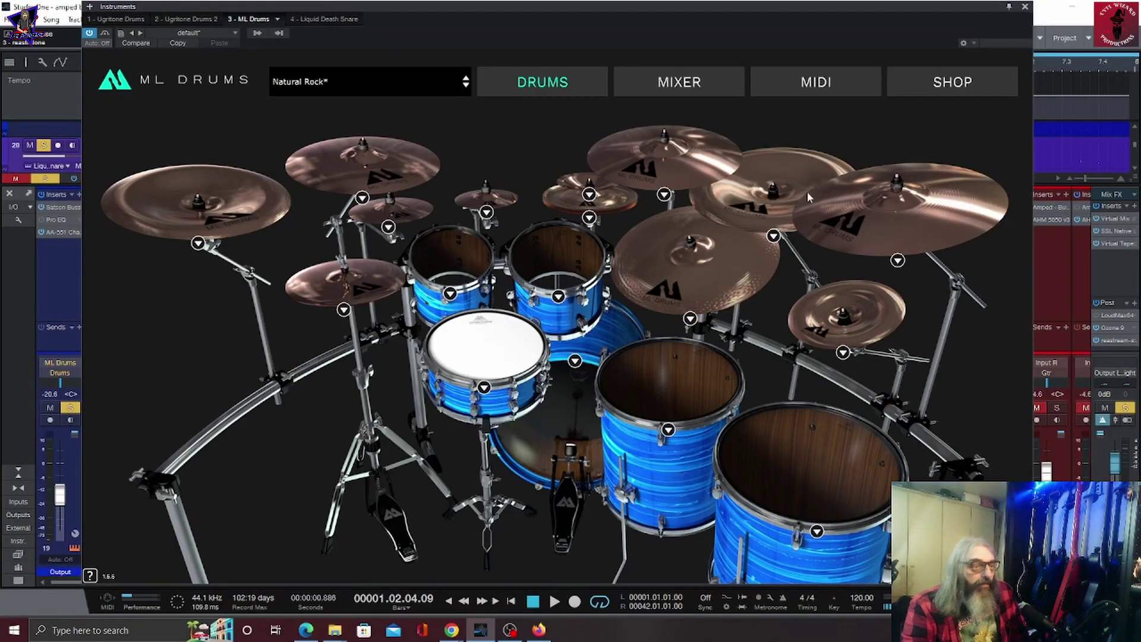
Swap the ML Drums window for the Liquid Death Snare plugin and compare the soloed drums with the snare channels muted and unmuted
{"action": "left_click", "coordinate": [1025, 7]}
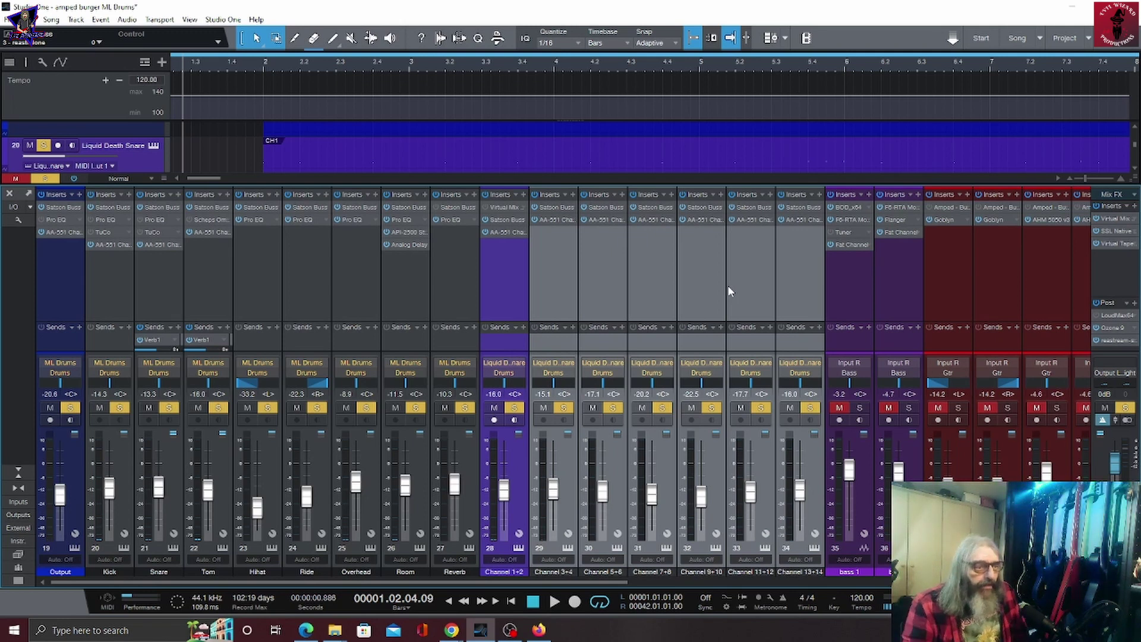
{"action": "key", "text": "F11"}
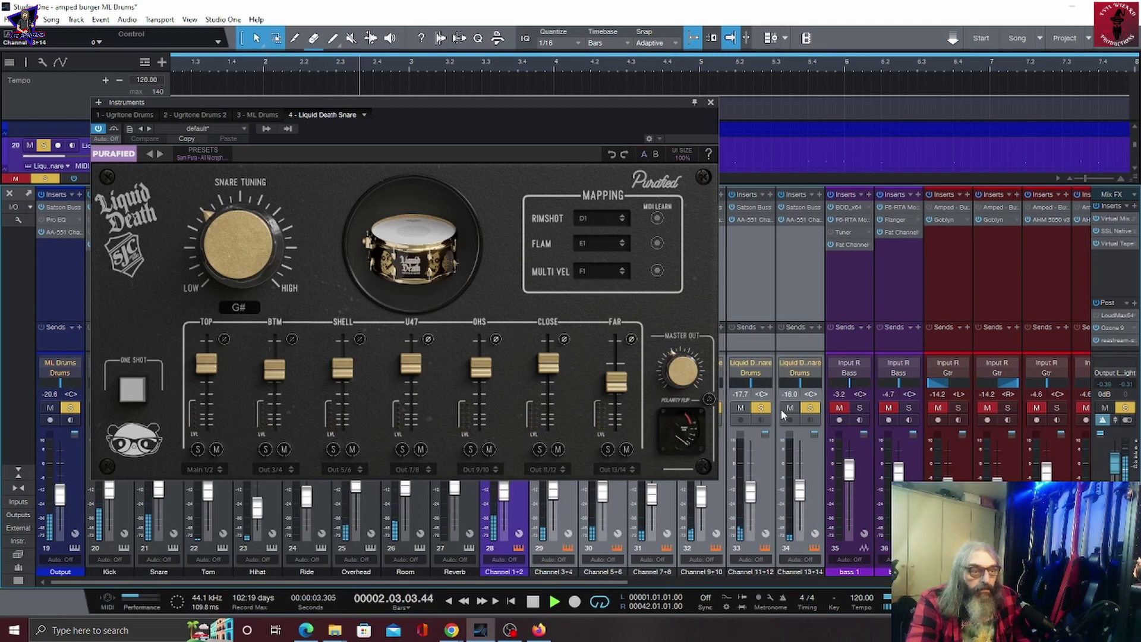
{"action": "left_click", "coordinate": [785, 412]}
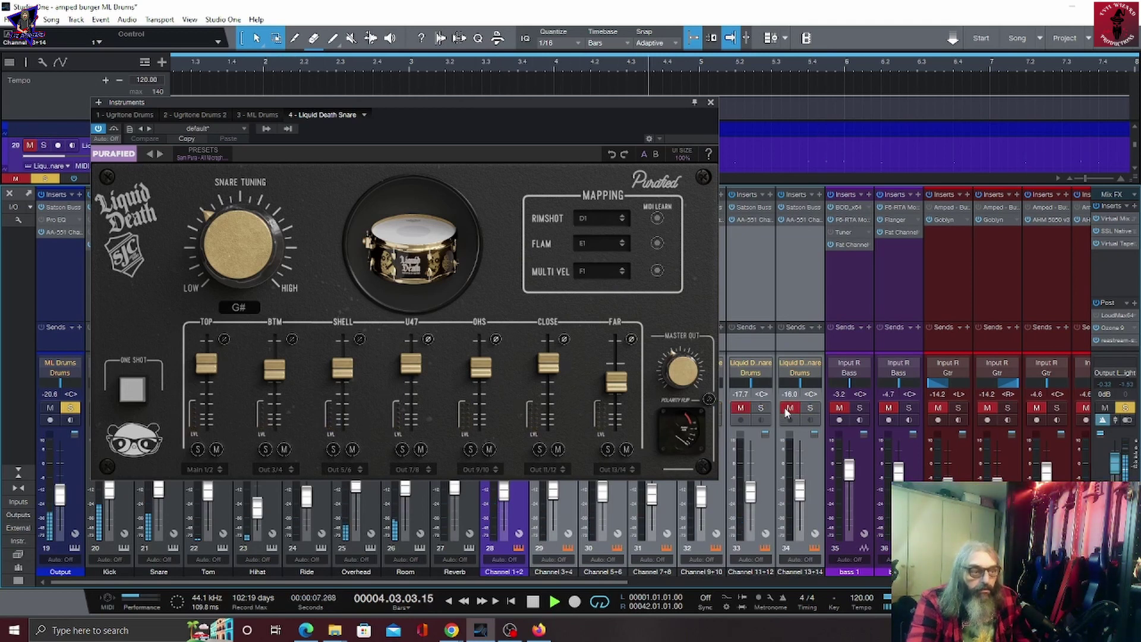
{"action": "left_click", "coordinate": [786, 410]}
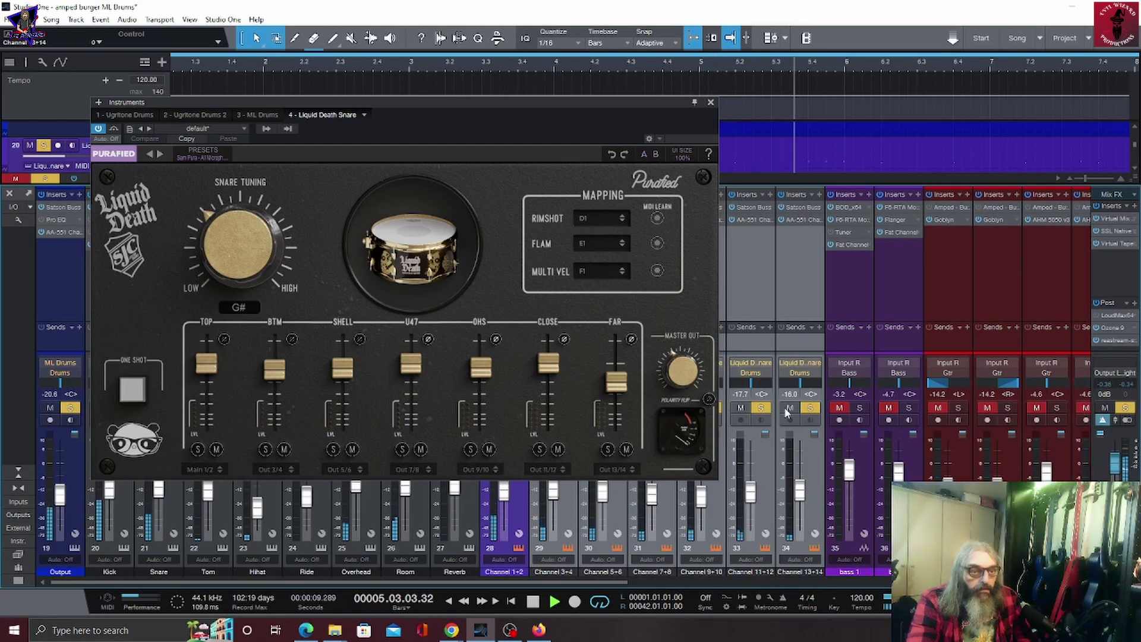
{"action": "left_click", "coordinate": [786, 410]}
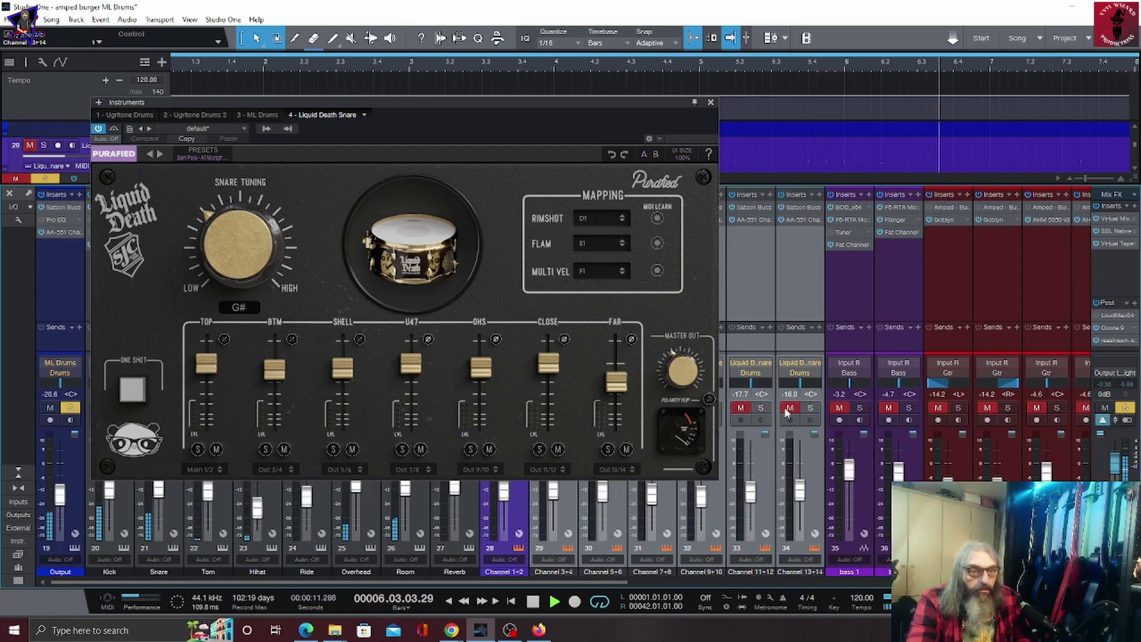
{"action": "left_click", "coordinate": [790, 409]}
{"action": "key", "text": "space"}
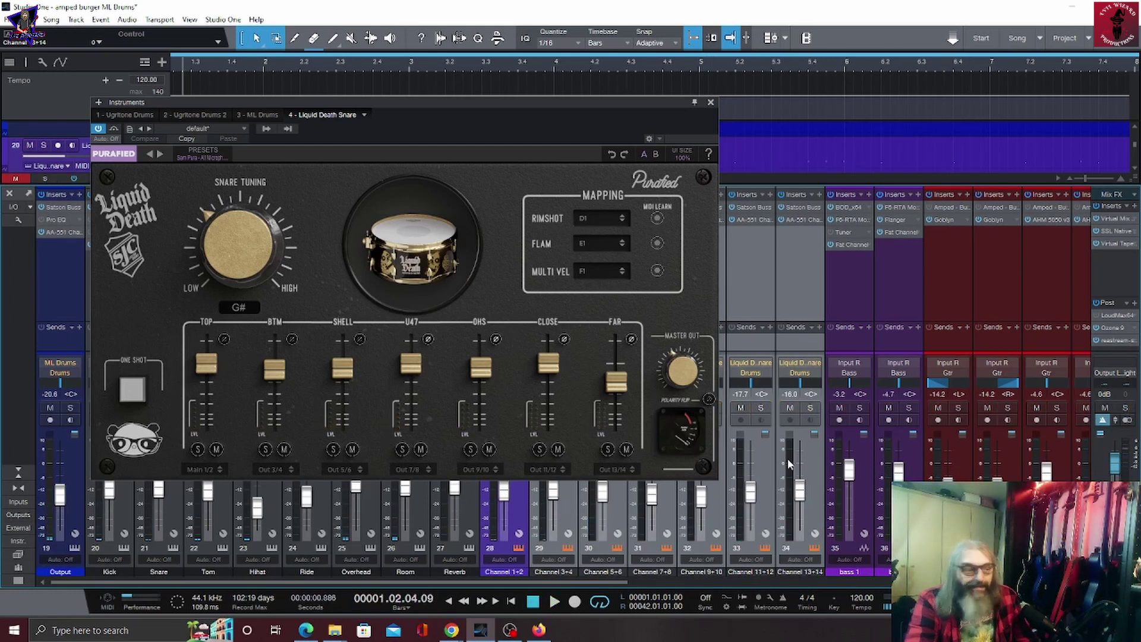
Play the full unsoloed mix of the amped burger ML Drums song, toggling the mute of the grouped Liquid Death snare channels
{"action": "key", "text": "space"}
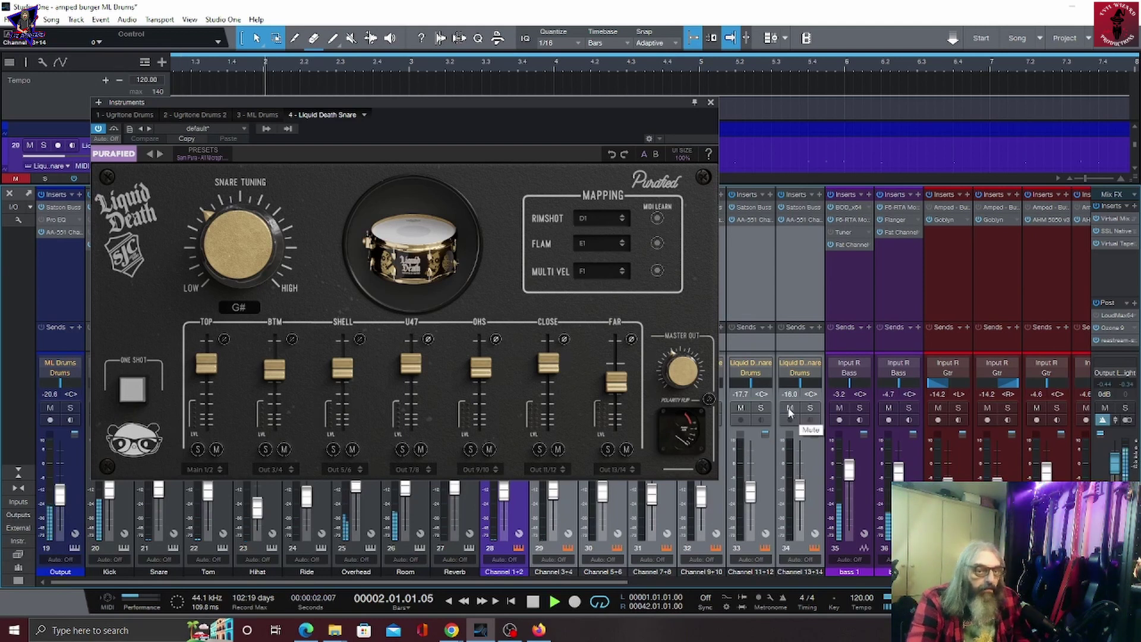
{"action": "left_click", "coordinate": [790, 409]}
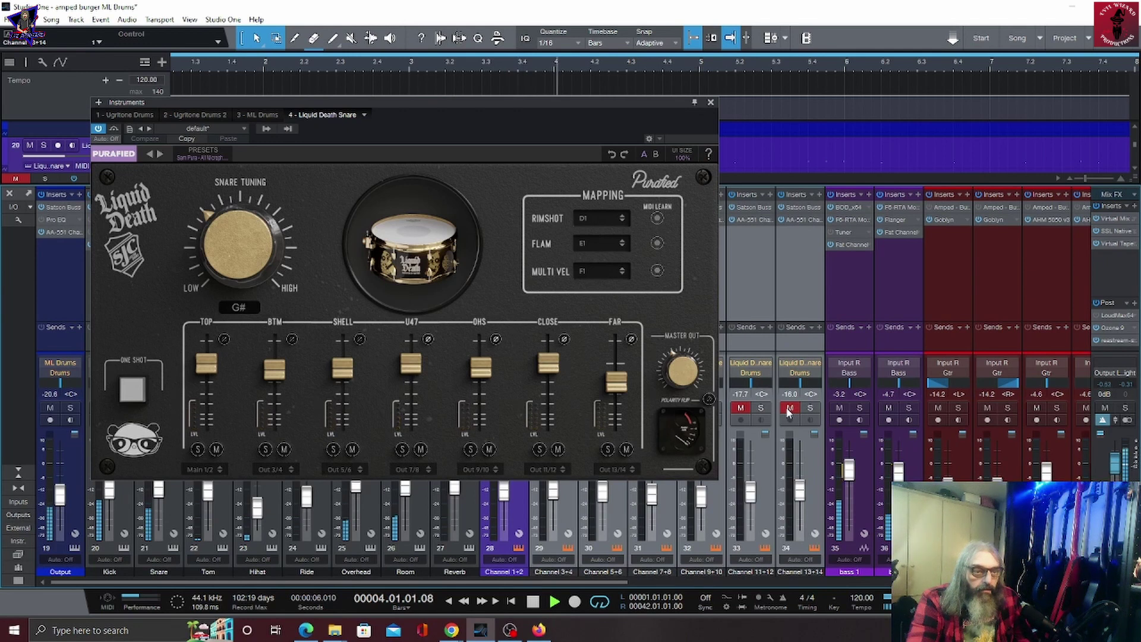
{"action": "left_click", "coordinate": [789, 409]}
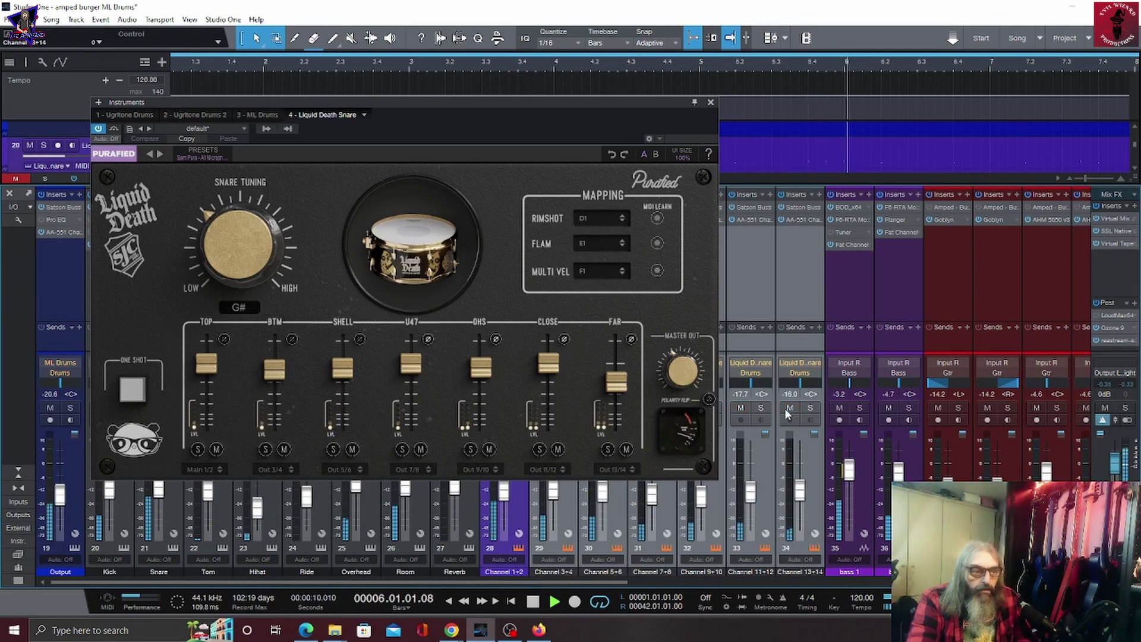
{"action": "left_click", "coordinate": [786, 411]}
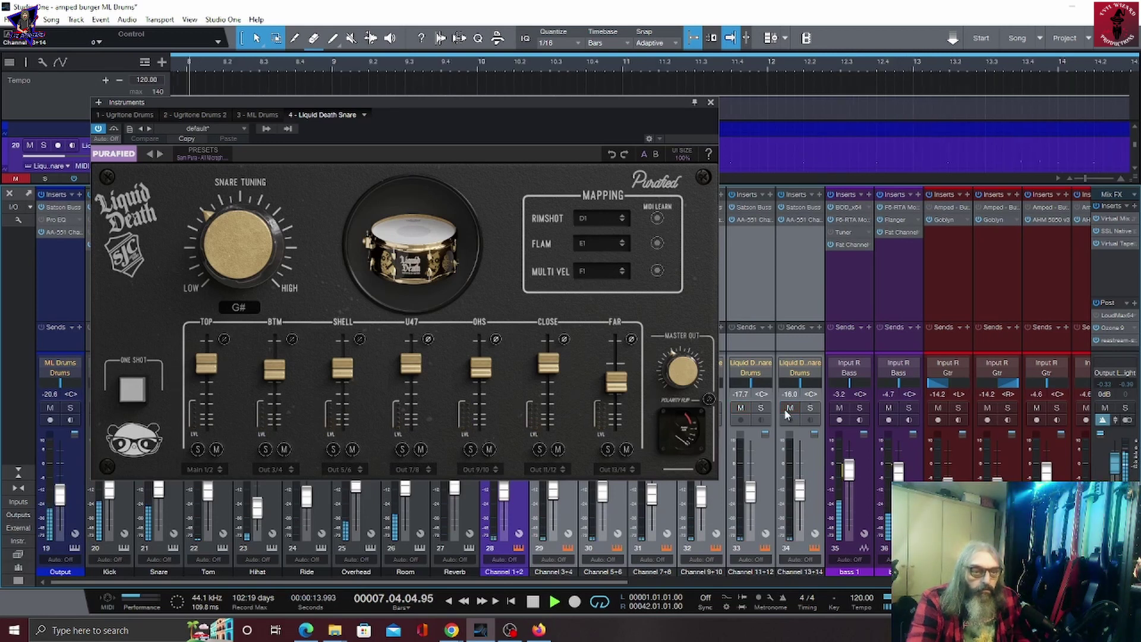
{"action": "left_click", "coordinate": [788, 409]}
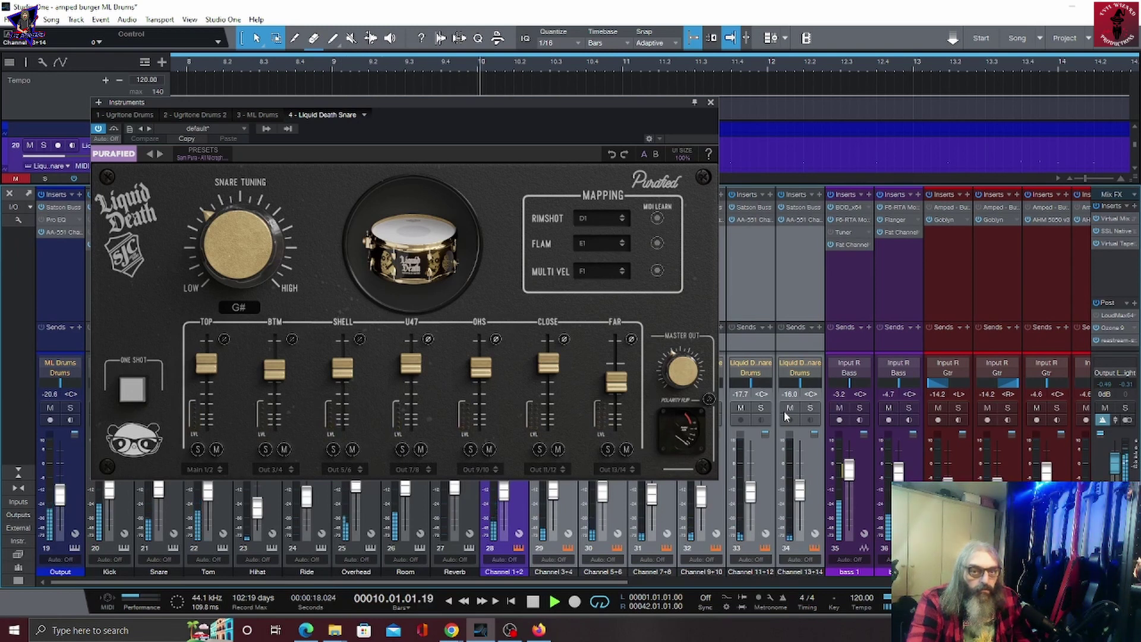
Stop playback and, in the Beat 8 Liquid death song, select the 09-Snare TOP track to review the snare tracks
{"action": "key", "text": "space"}
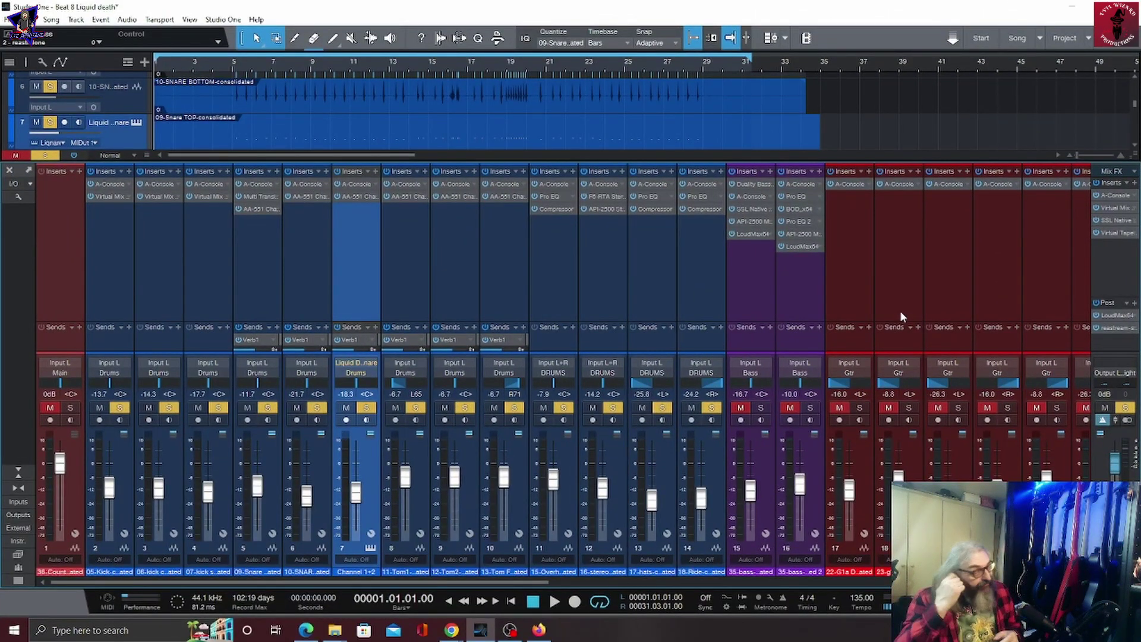
{"action": "scroll", "coordinate": [83, 114], "scroll_direction": "up", "scroll_amount": 2}
{"action": "left_click", "coordinate": [119, 115]}
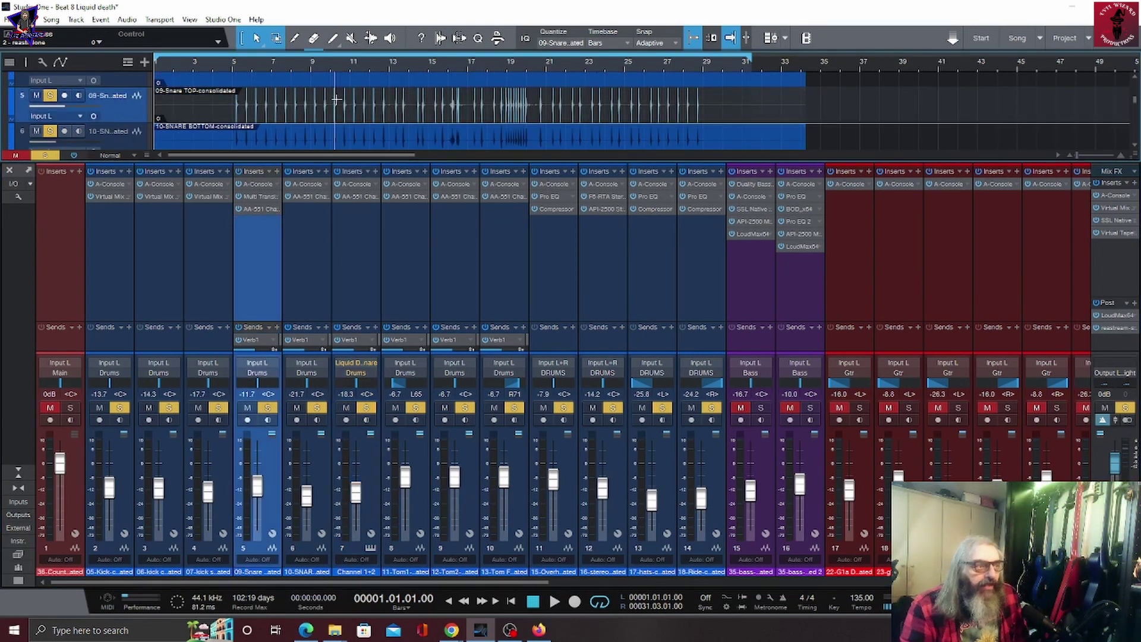
{"action": "scroll", "coordinate": [586, 111], "scroll_direction": "down", "scroll_amount": 1}
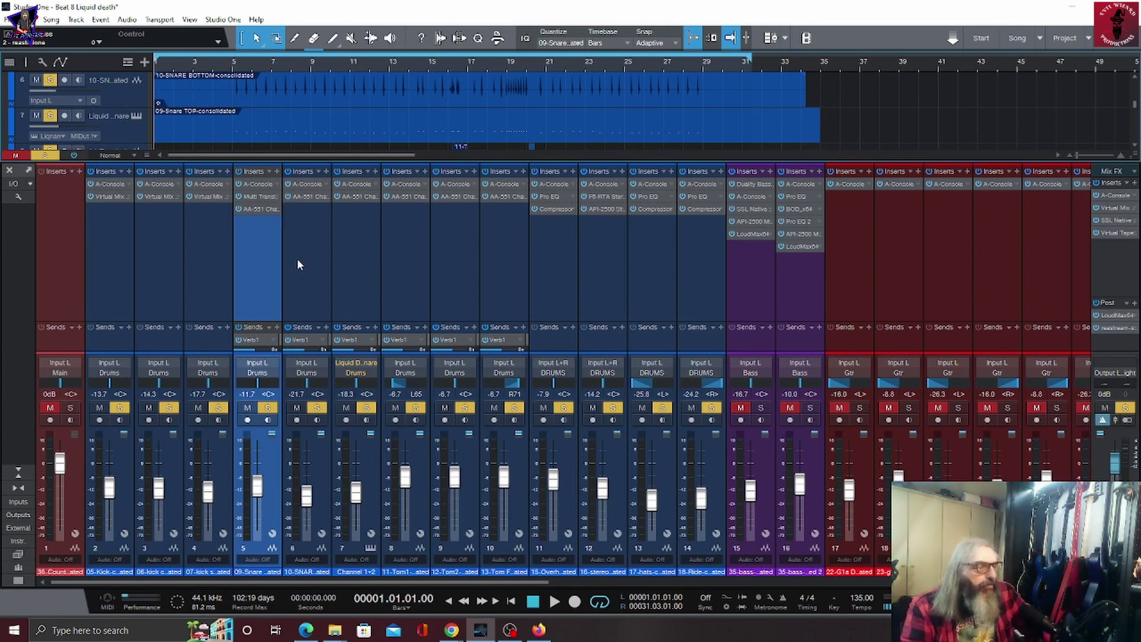
Show the Liquid Death Snare instrument window for the MIDI snare track, reposition it and close it
{"action": "key", "text": "F11"}
{"action": "left_click_drag", "start_coordinate": [335, 131], "coordinate": [357, 130]}
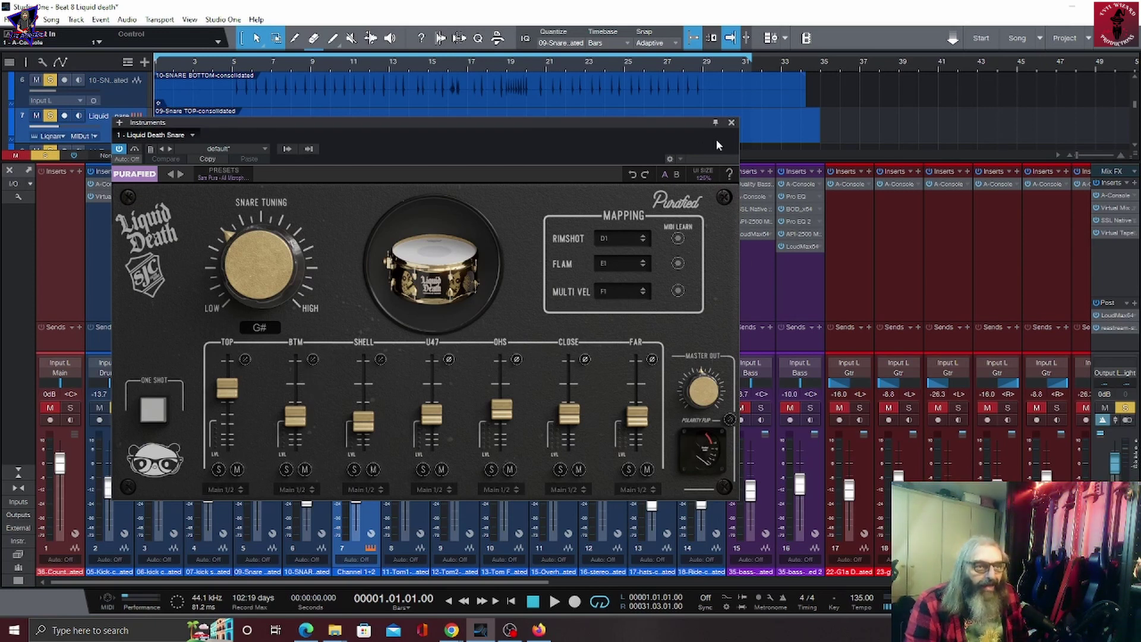
{"action": "left_click", "coordinate": [730, 125]}
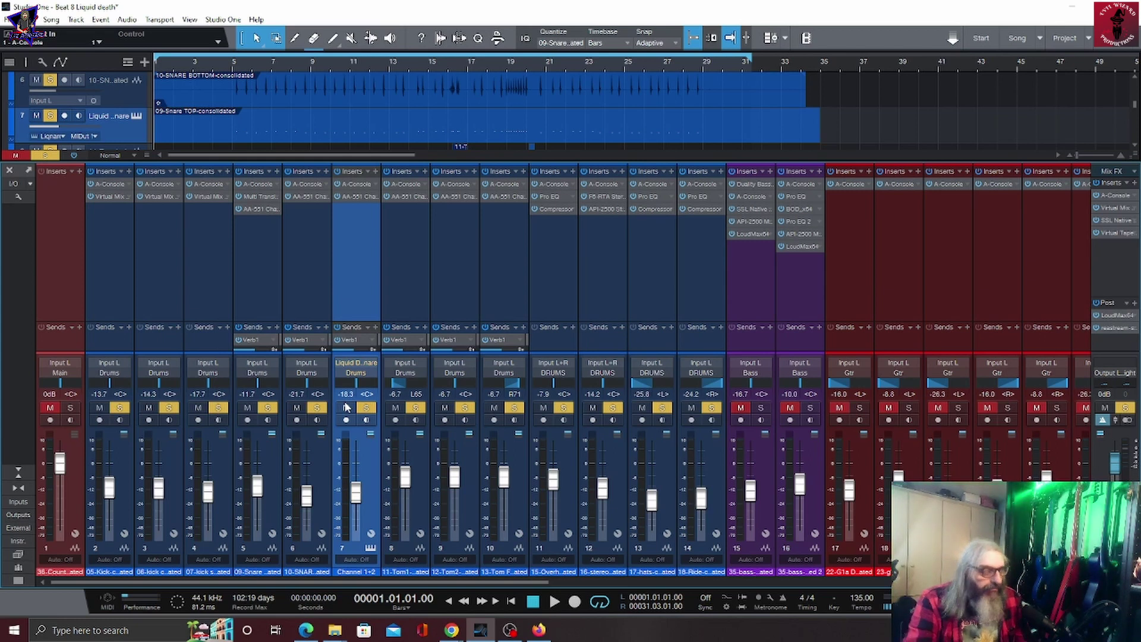
Play the soloed drums, muting and unmuting the Liquid Death snare channel twice, and return the playhead to the song start
{"action": "key", "text": "space"}
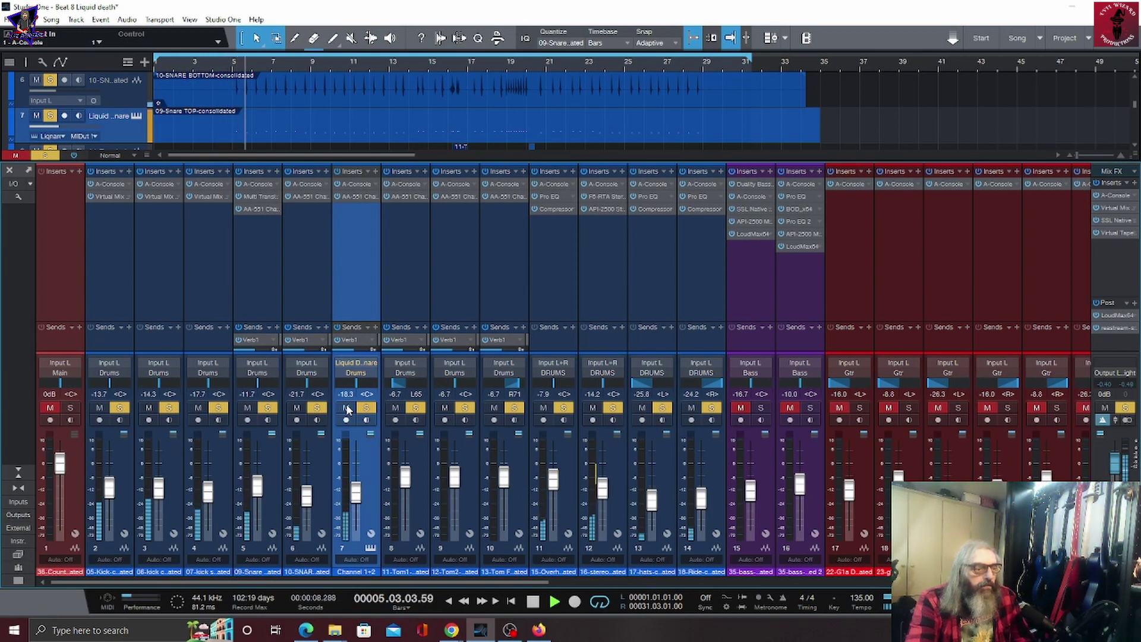
{"action": "left_click", "coordinate": [347, 407]}
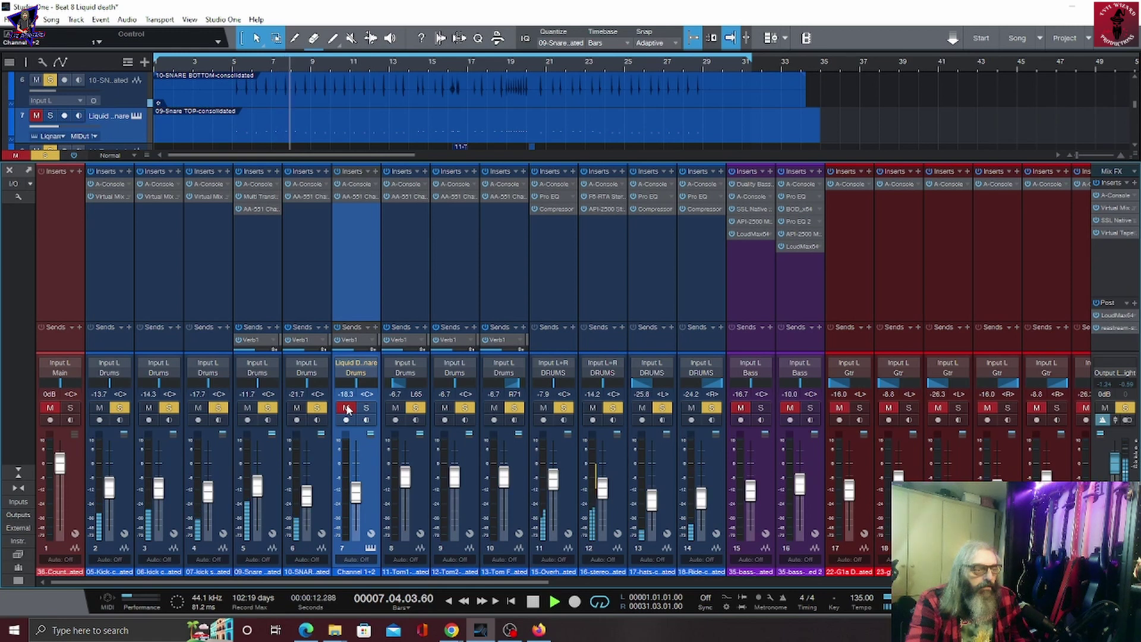
{"action": "left_click", "coordinate": [347, 408]}
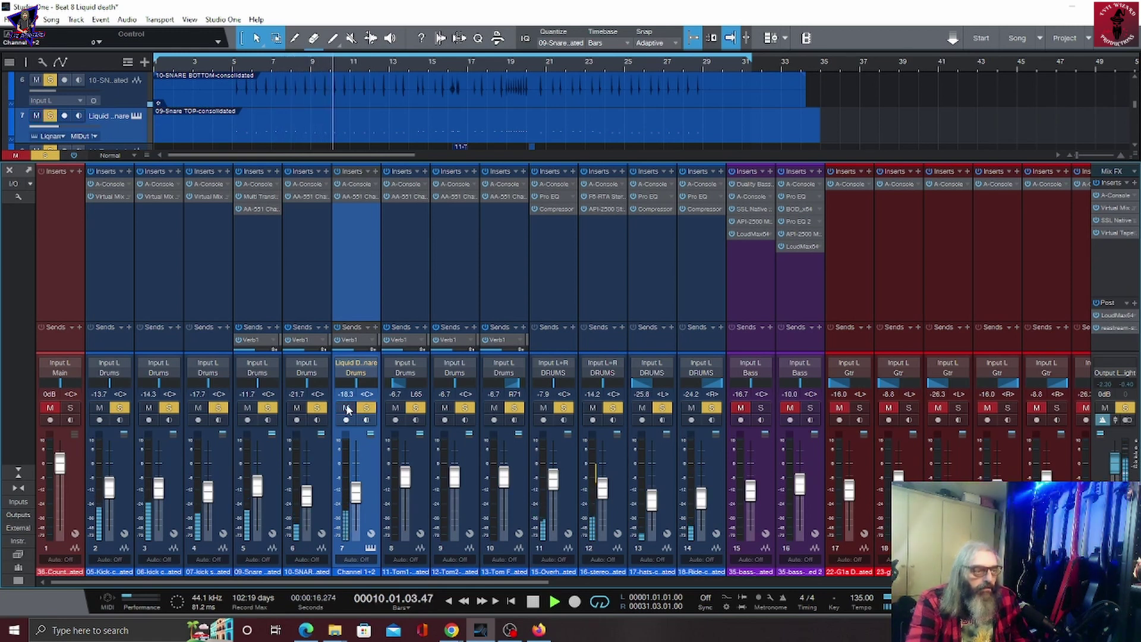
{"action": "left_click", "coordinate": [347, 407]}
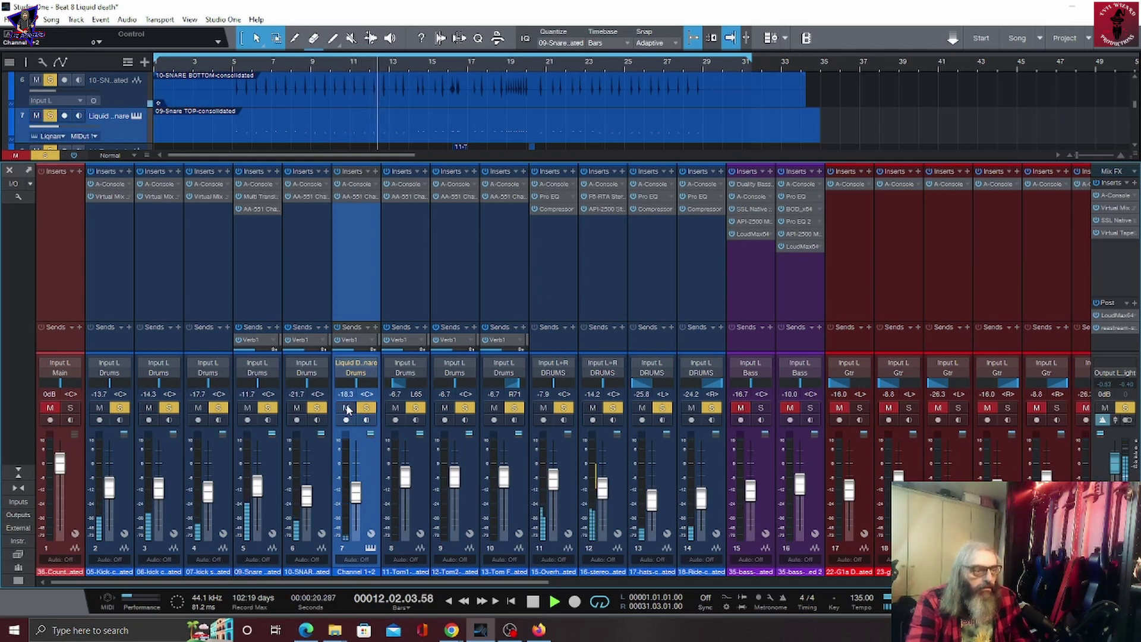
{"action": "left_click", "coordinate": [346, 408]}
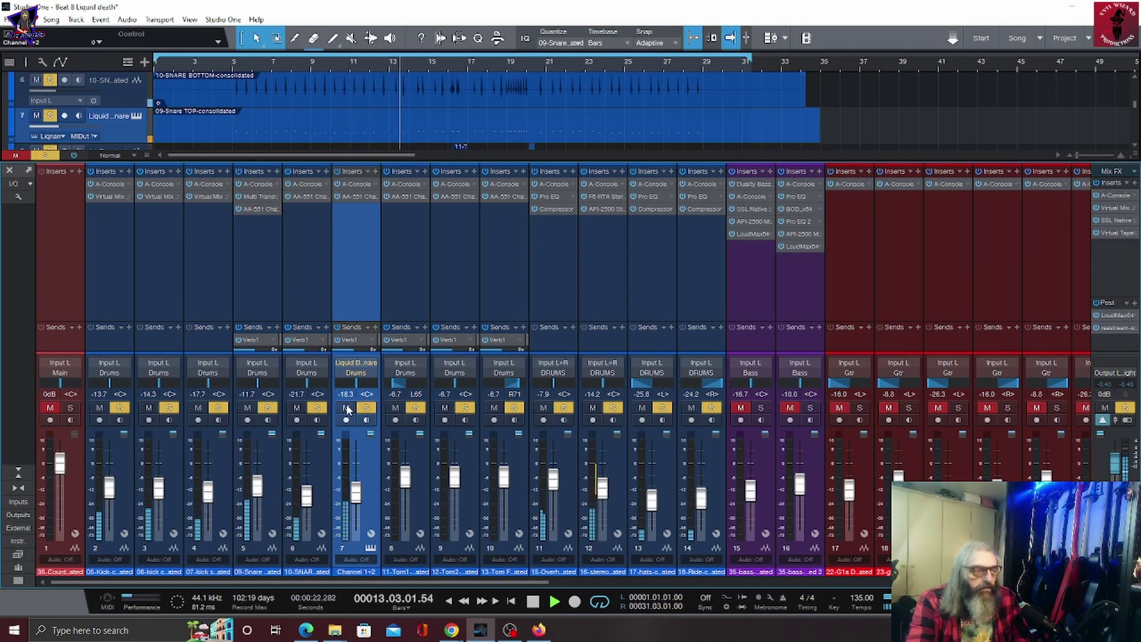
{"action": "left_click", "coordinate": [533, 601]}
{"action": "left_click", "coordinate": [533, 602]}
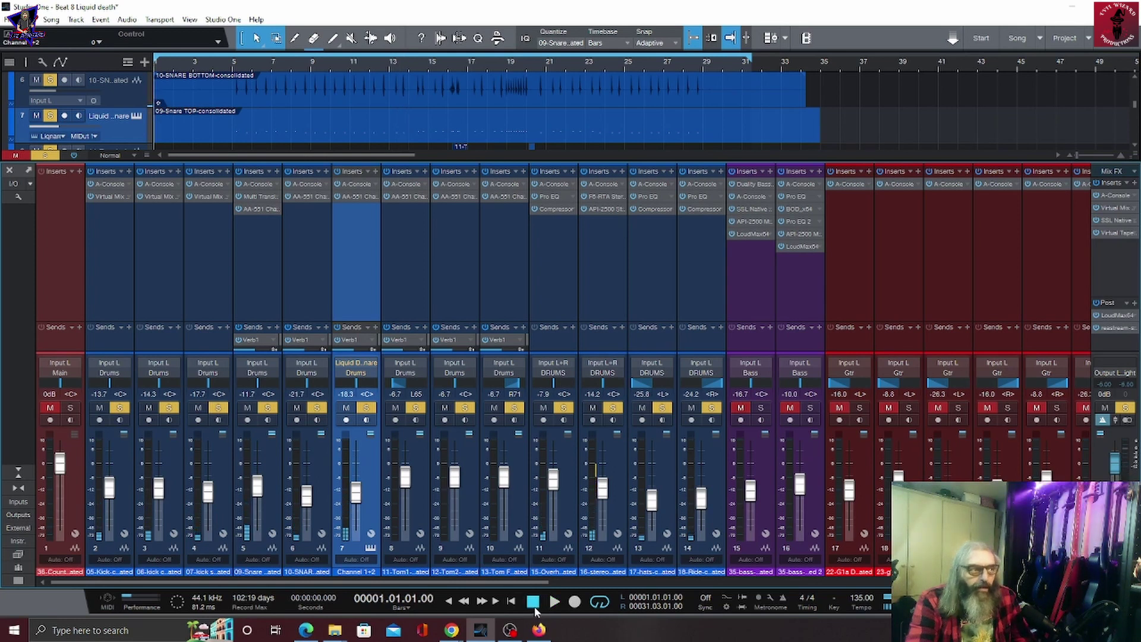
Clear all channel solos and play the full mix, muting and unmuting the Liquid Death snare channel
{"action": "left_click", "coordinate": [1125, 407]}
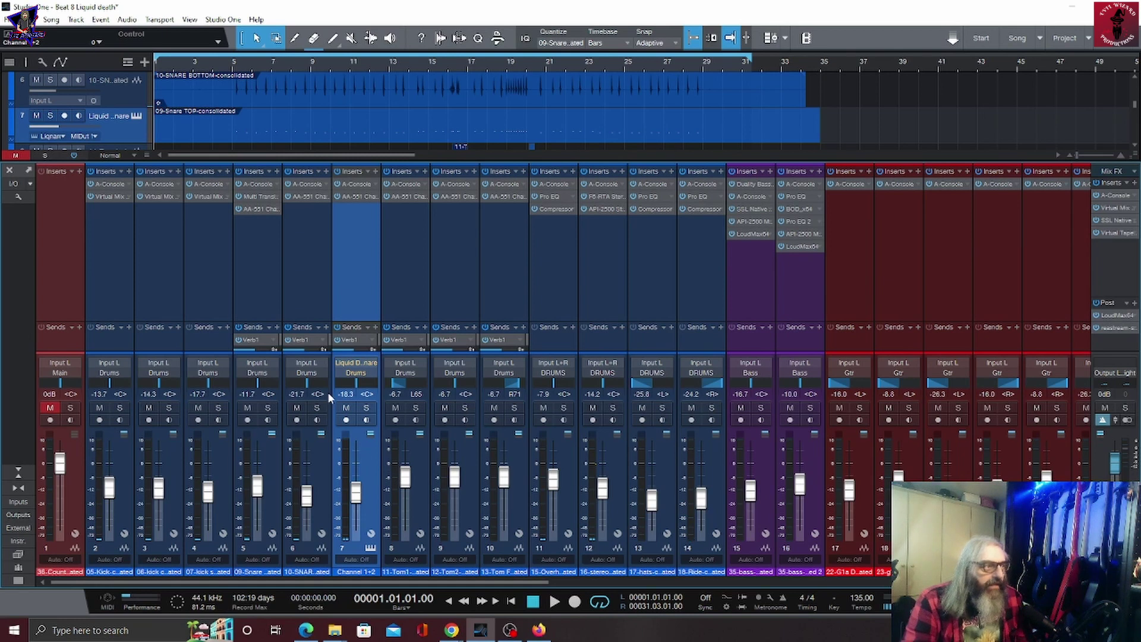
{"action": "key", "text": "space"}
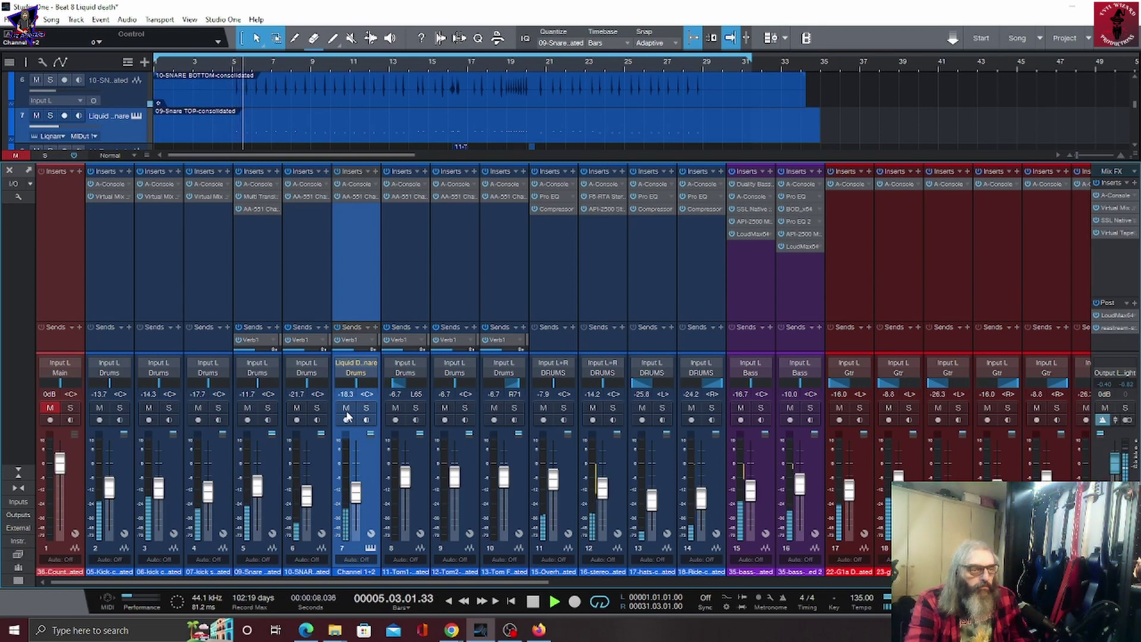
{"action": "left_click", "coordinate": [346, 408]}
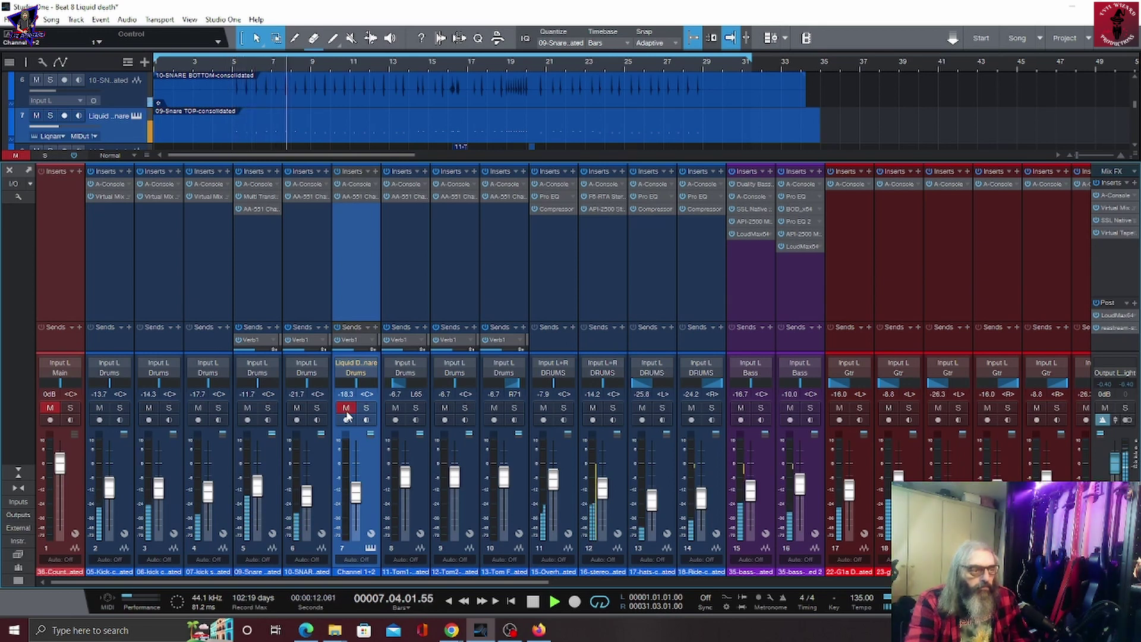
{"action": "left_click", "coordinate": [346, 408]}
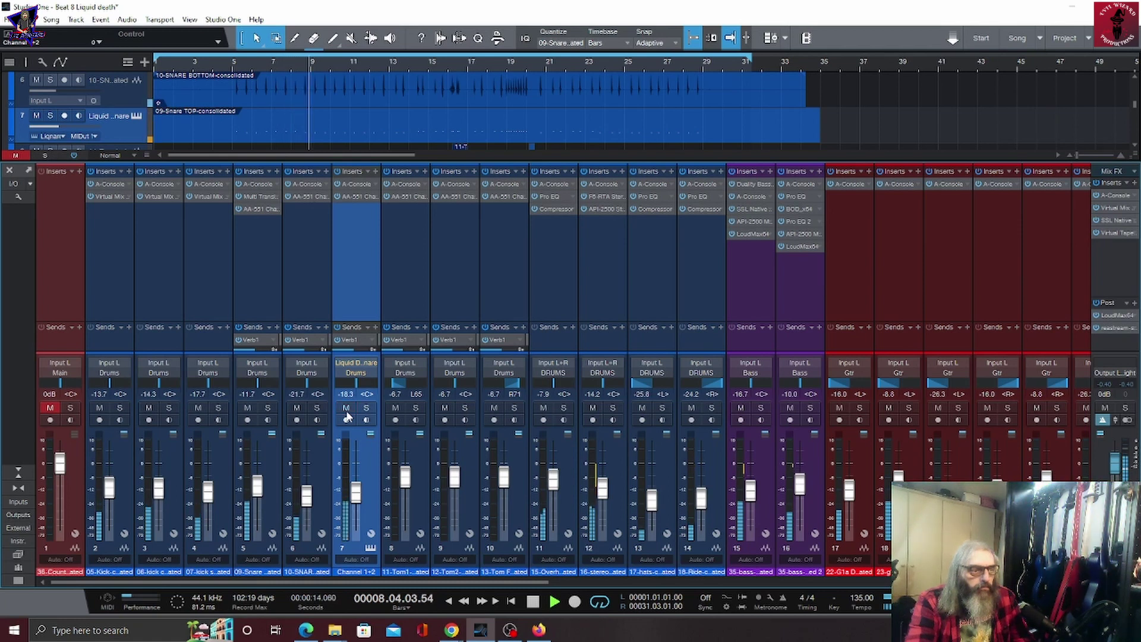
Lower the Liquid Death snare channel fader to -20.0 dB and compare the full mix with the channel muted and unmuted
{"action": "left_click_drag", "start_coordinate": [356, 498], "coordinate": [357, 499]}
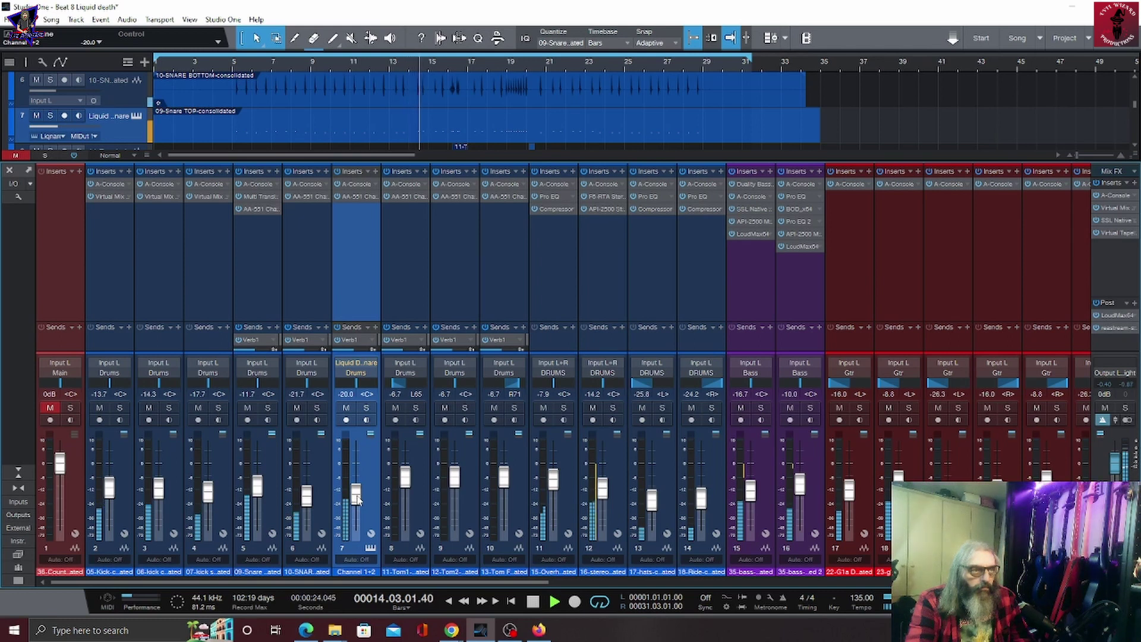
{"action": "left_click", "coordinate": [346, 409]}
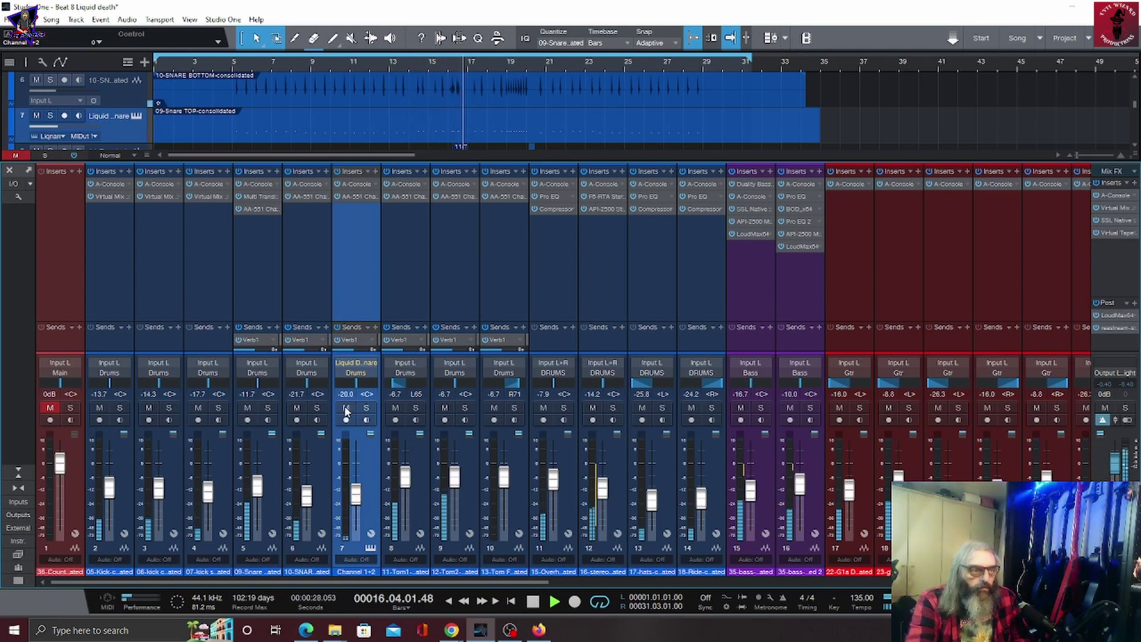
{"action": "left_click", "coordinate": [346, 408]}
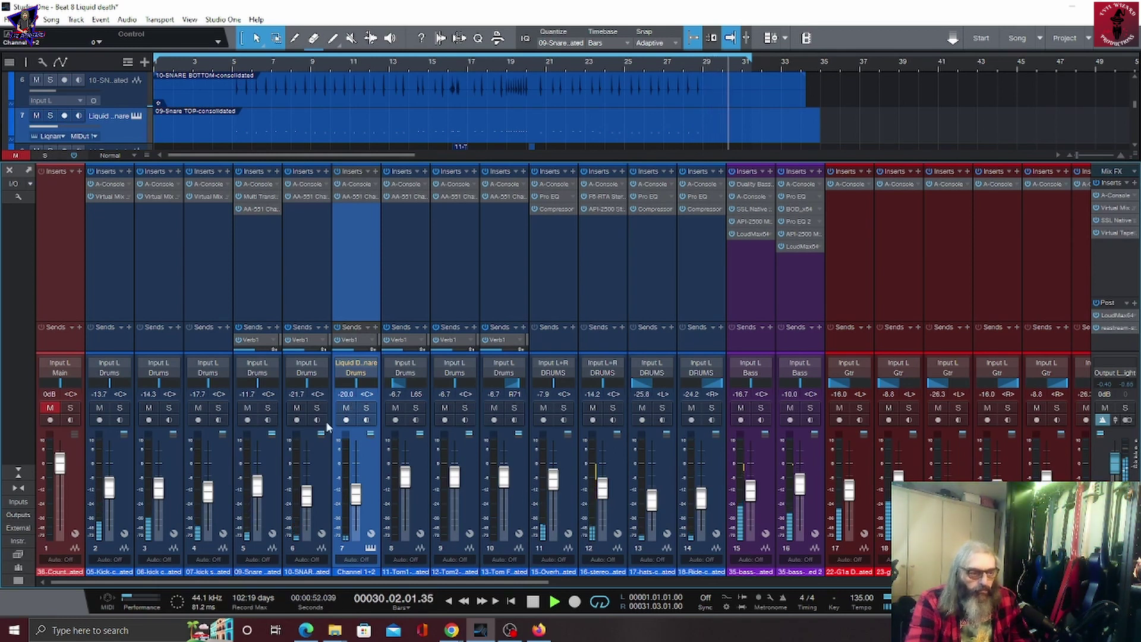
Stop the playback and open the instrument editor of the Liquid Death snare channel
{"action": "key", "text": "space"}
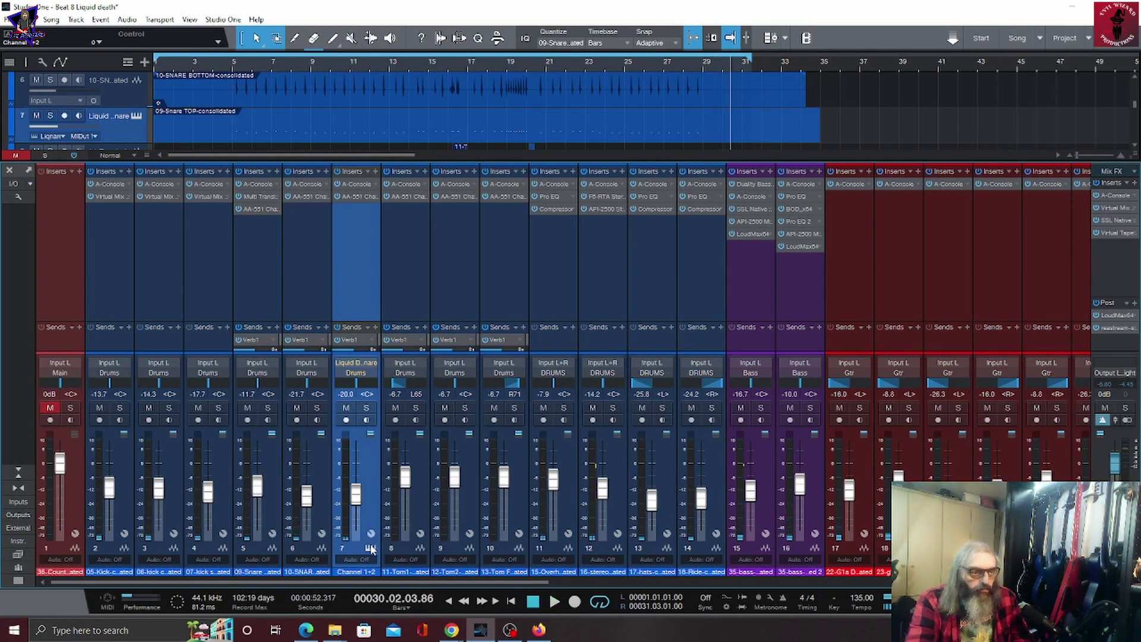
{"action": "left_click", "coordinate": [371, 547]}
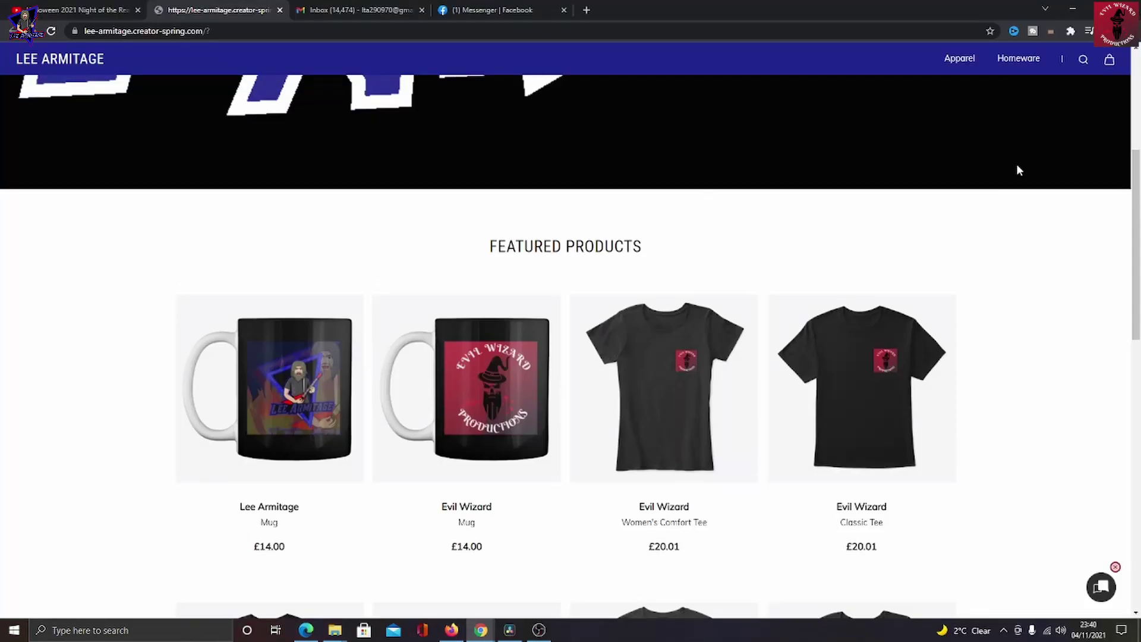
In the web browser, look through the featured mugs, shirts and hoodies of the merchandise store
{"action": "scroll", "coordinate": [1018, 169], "scroll_direction": "down", "scroll_amount": 3}
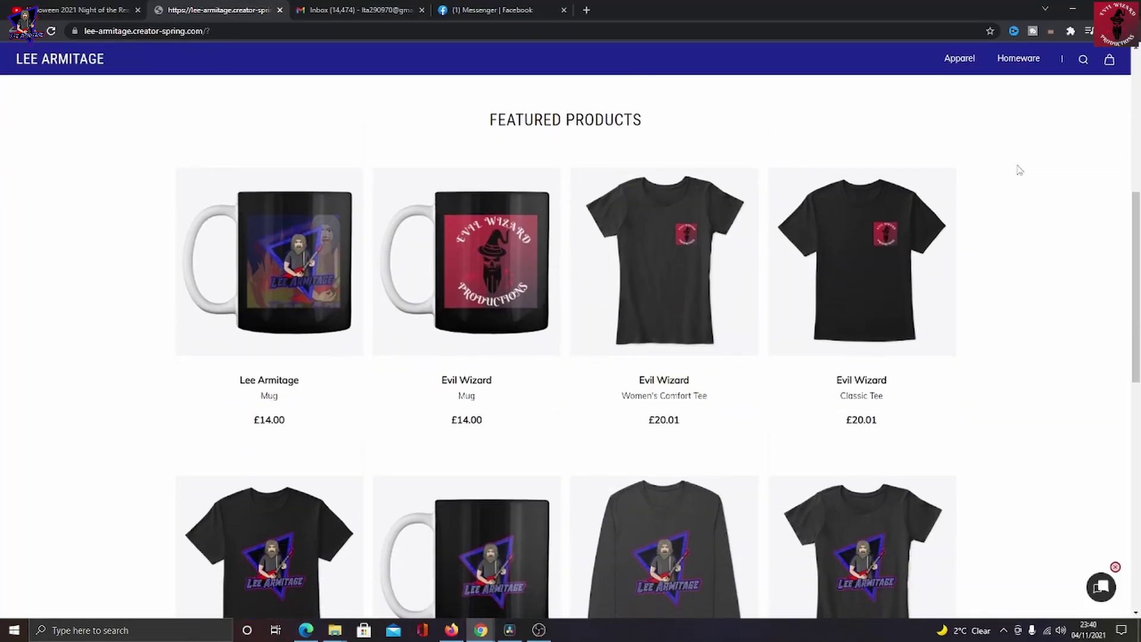
{"action": "scroll", "coordinate": [1019, 171], "scroll_direction": "down", "scroll_amount": 4}
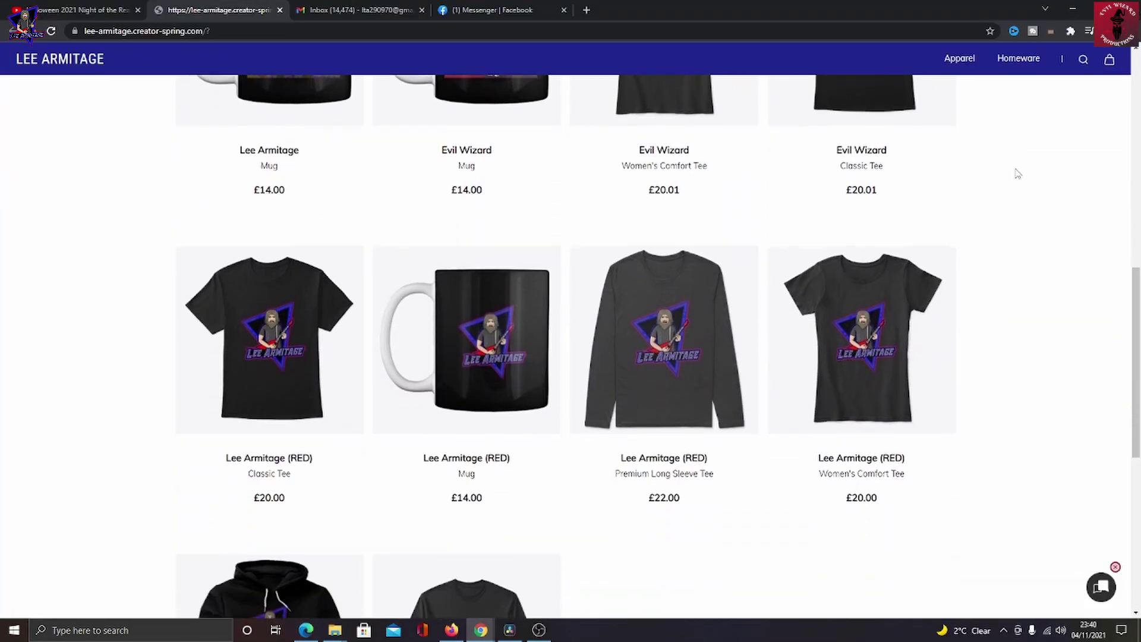
{"action": "scroll", "coordinate": [1018, 173], "scroll_direction": "down", "scroll_amount": 6}
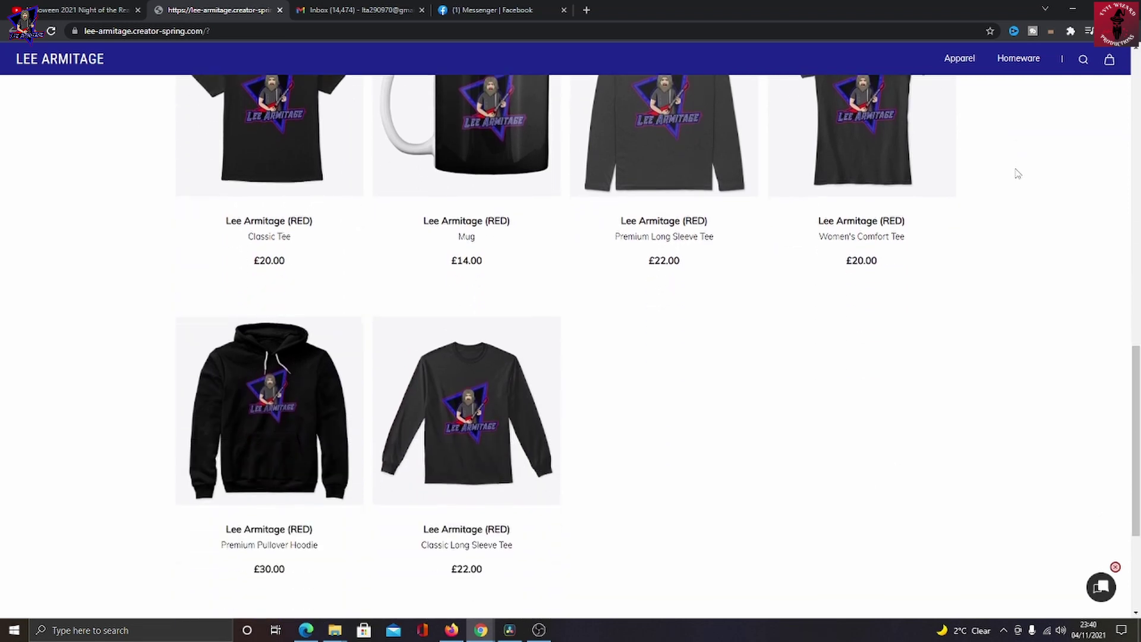